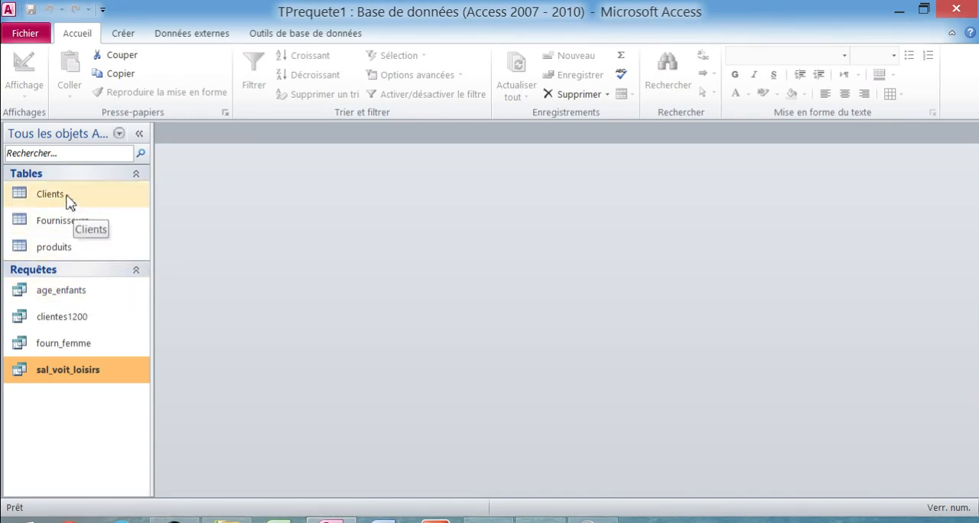
- Display the database's table relationships diagram and open the produits table
click(269, 36)
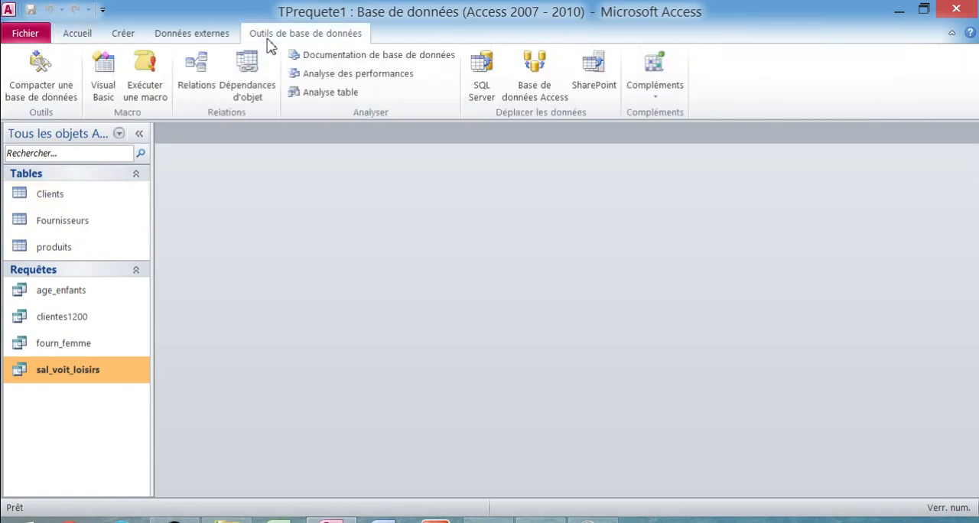
click(196, 74)
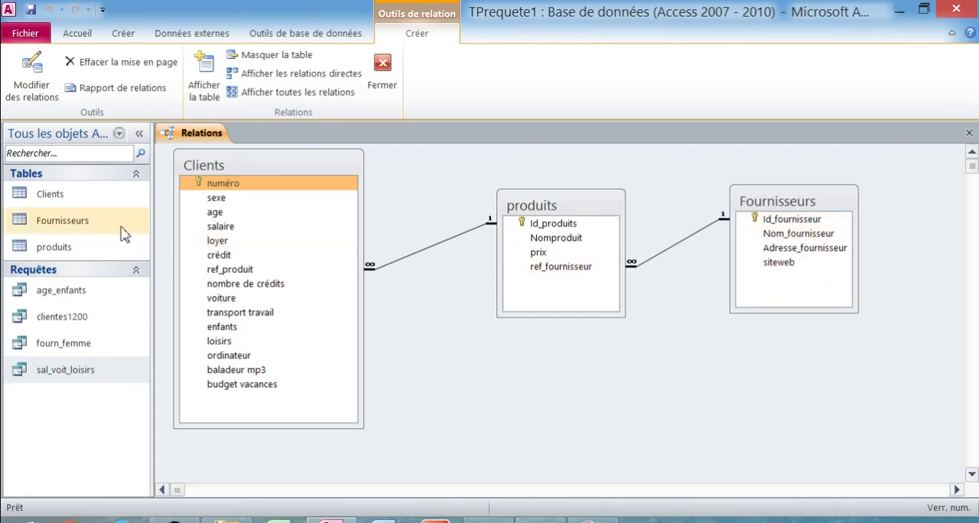
click(71, 248)
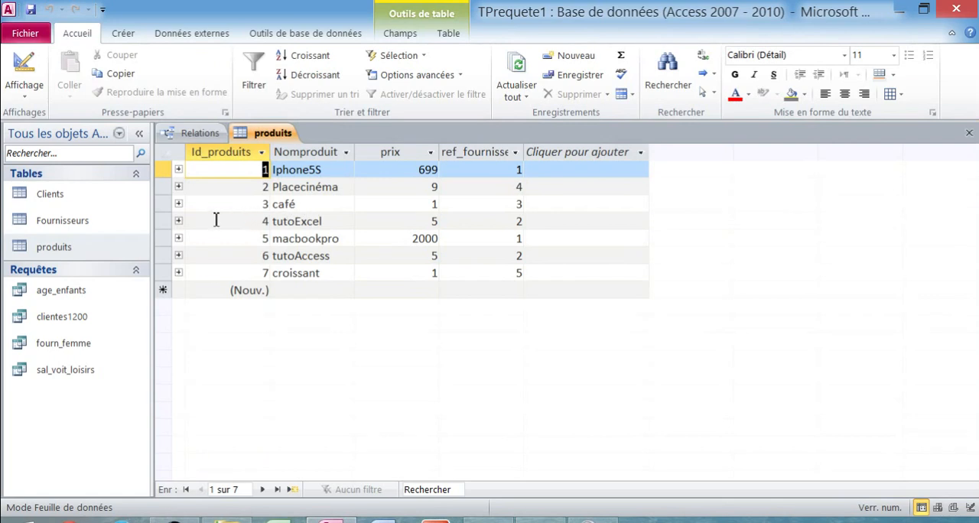
- Open the Fournisseurs table and switch it to design view
double_click(79, 220)
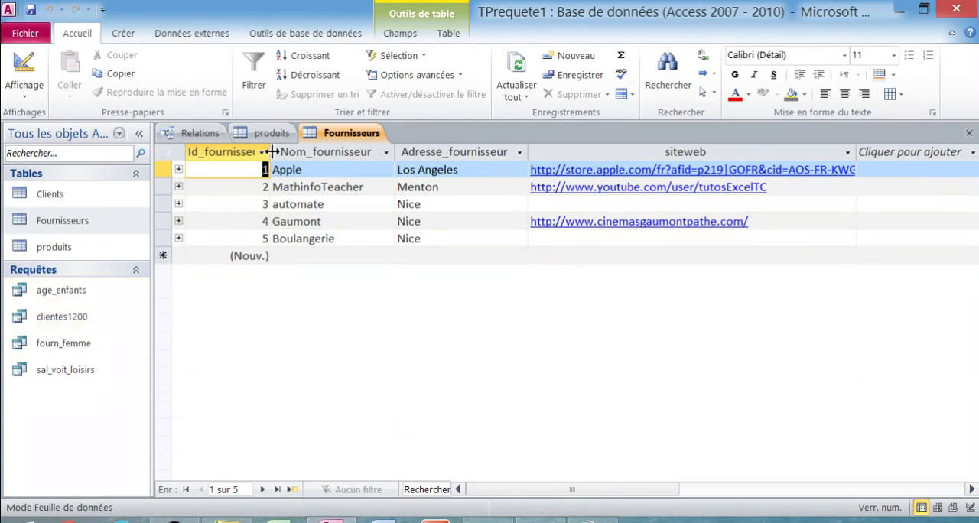
right_click(342, 144)
click(361, 213)
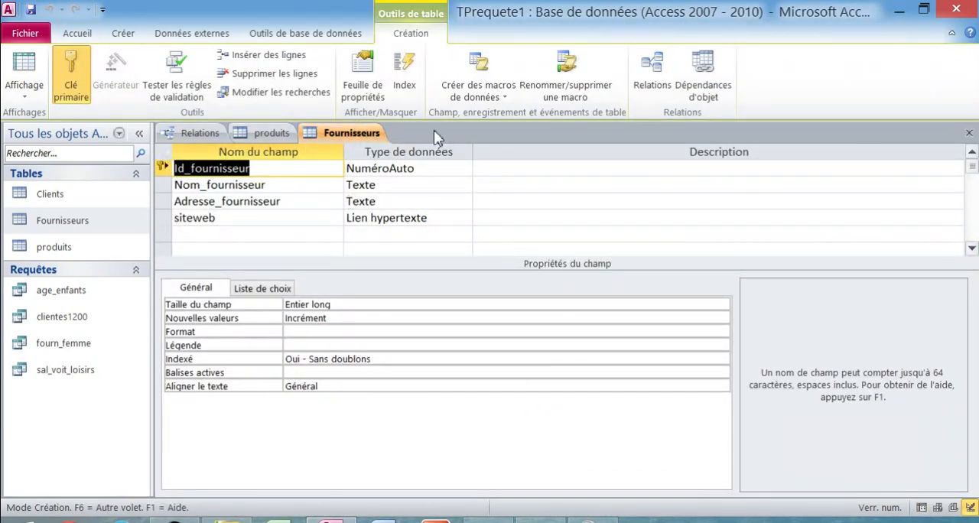
- Create a new query in design view based on the Clients table and enlarge its field list and the query grid
click(136, 36)
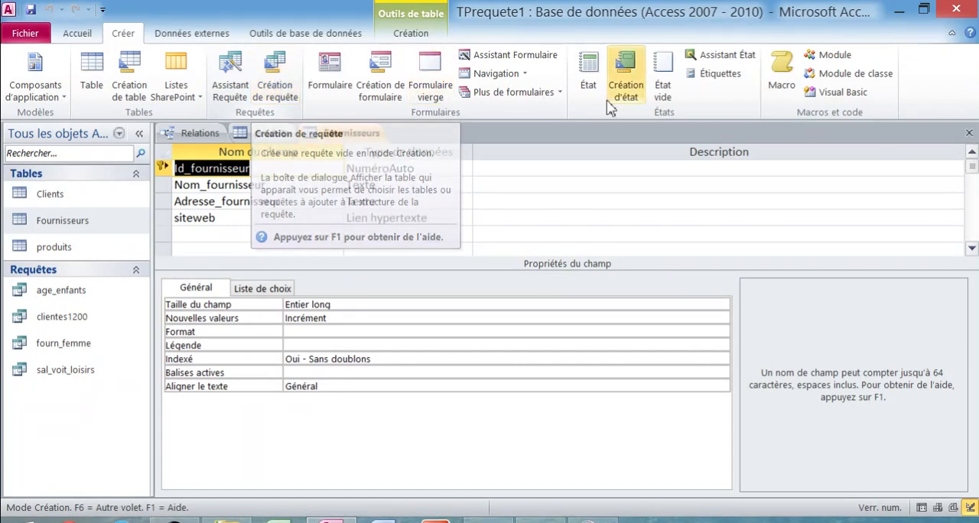
click(286, 76)
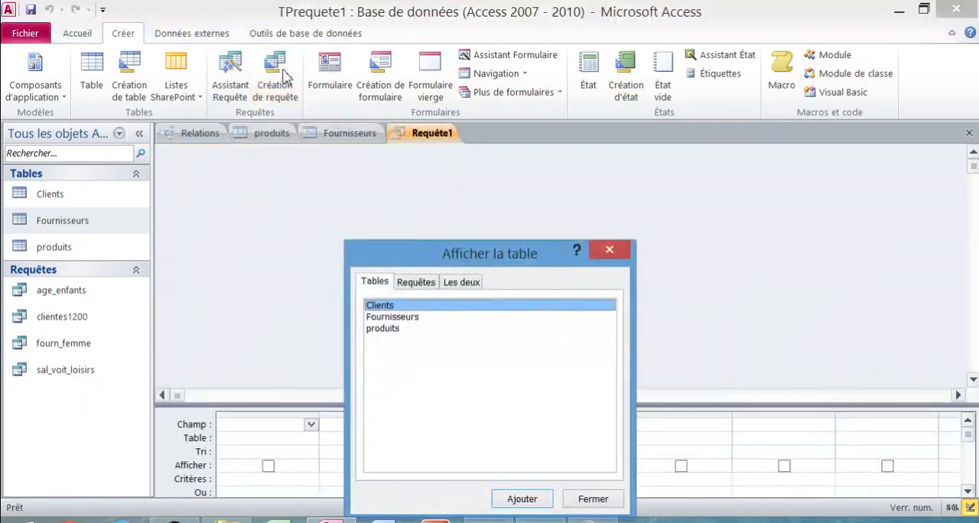
drag(511, 258, 672, 169)
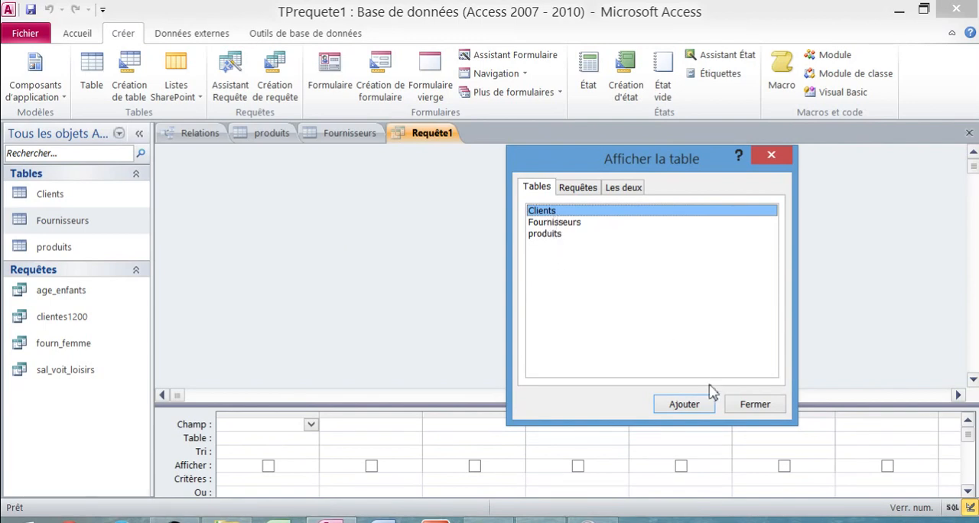
click(694, 408)
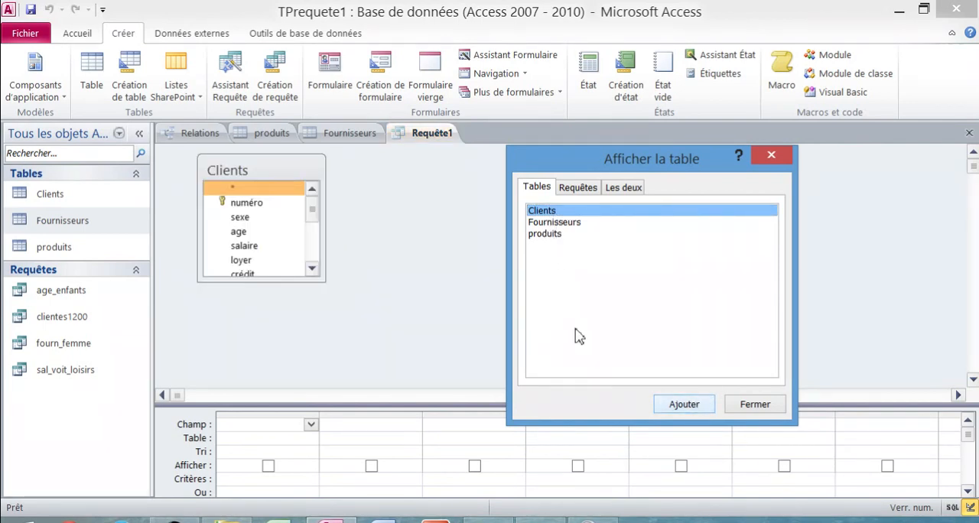
key(Escape)
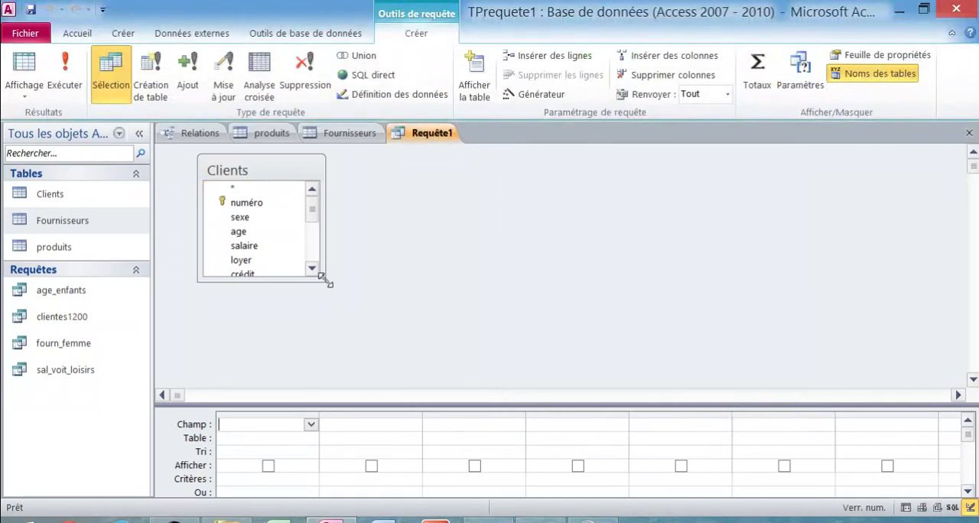
drag(324, 280, 516, 389)
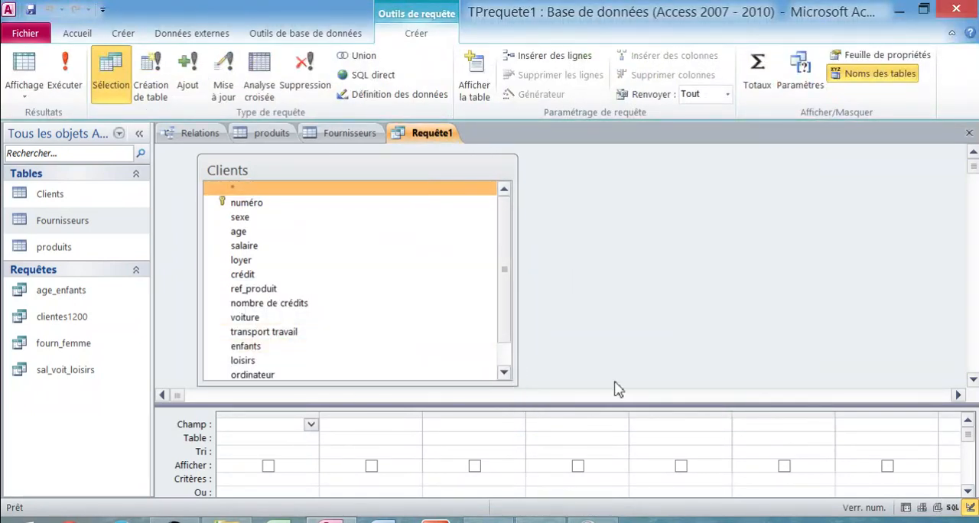
drag(592, 405, 594, 365)
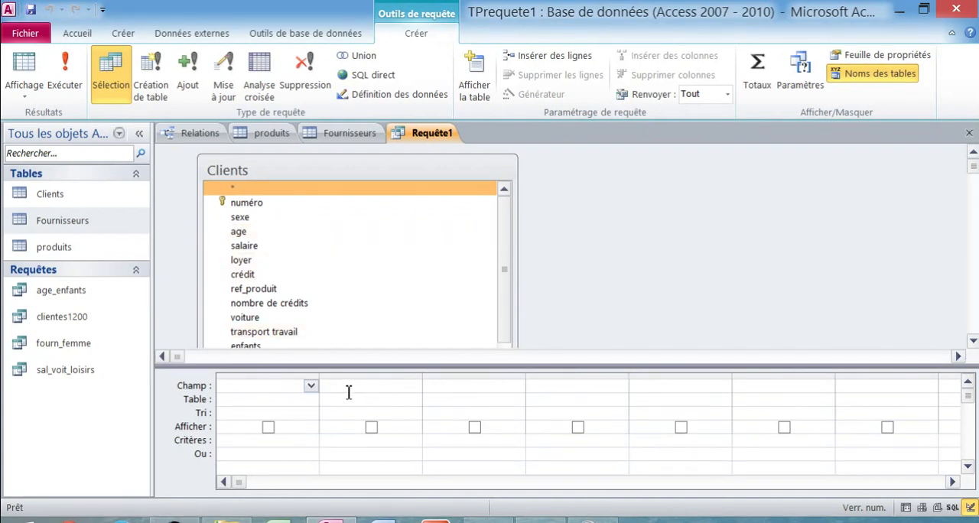
- Add the numéro, salaire, age and sexe fields from Clients to the query grid
click(311, 385)
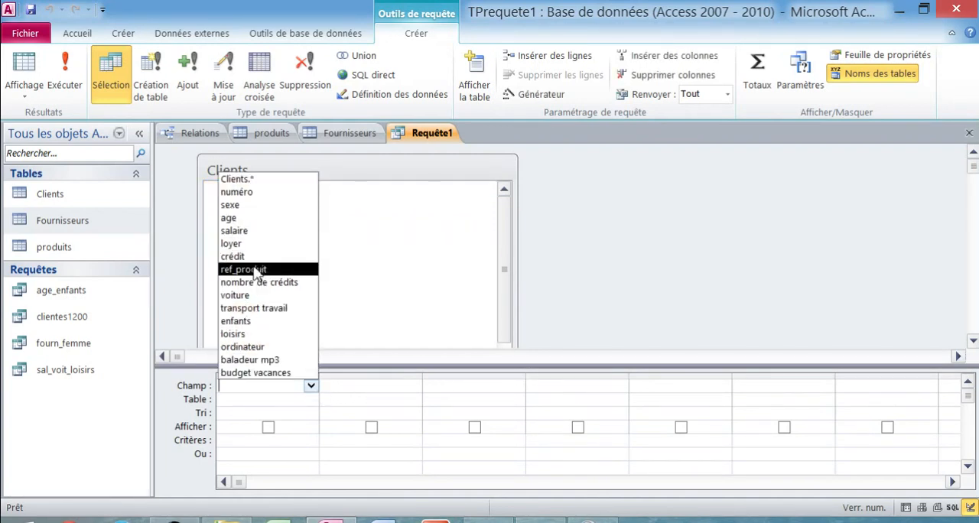
click(264, 192)
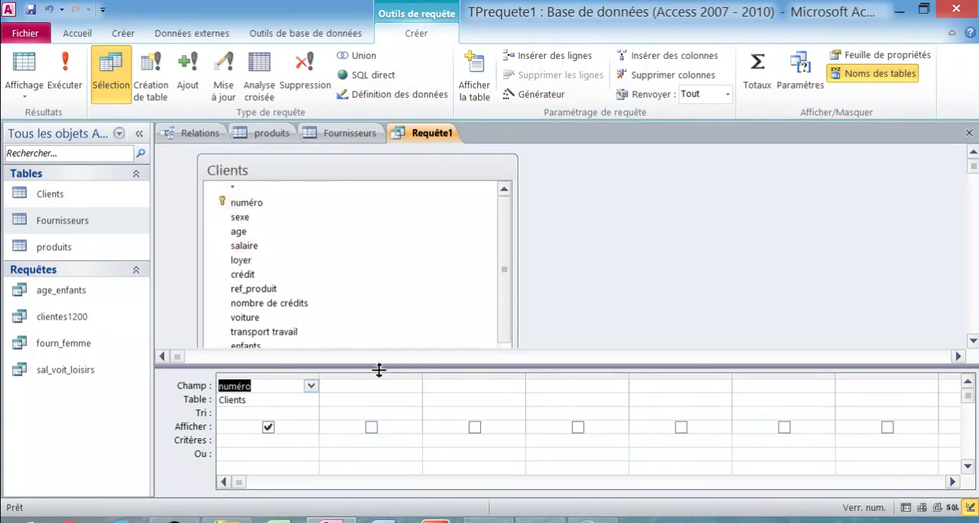
click(241, 260)
click(253, 288)
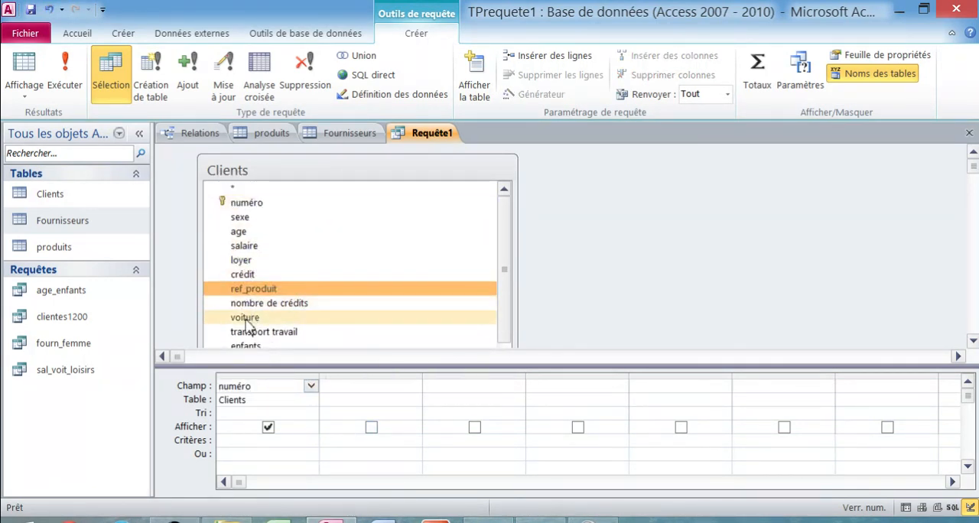
double_click(250, 250)
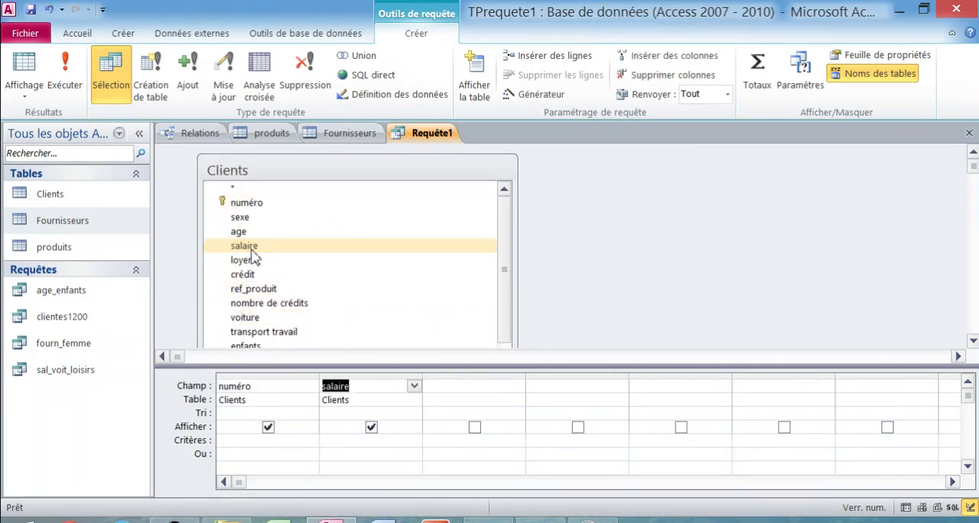
double_click(245, 232)
click(246, 240)
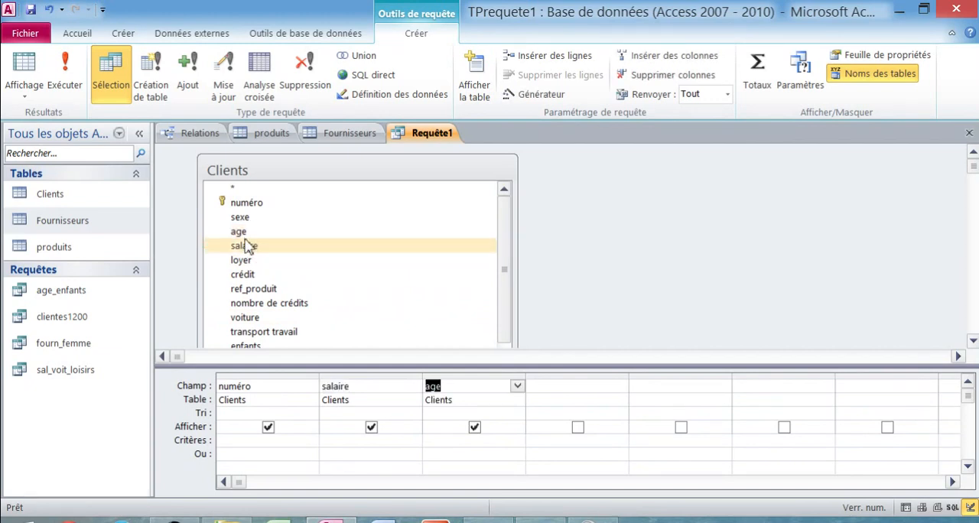
double_click(240, 217)
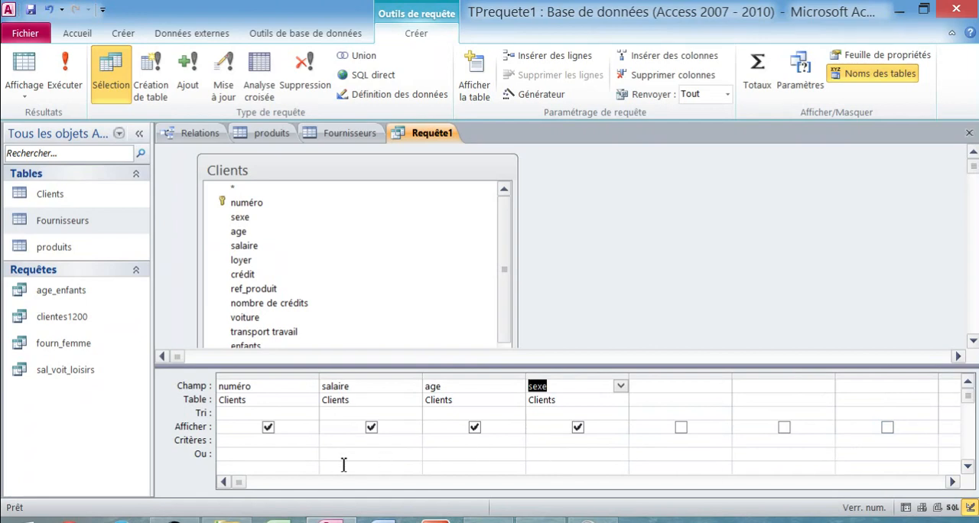
mouse_move(249, 484)
mouse_down()
mouse_move(874, 492)
mouse_move(251, 485)
mouse_up()
- Save the query under the name Requête1
right_click(439, 145)
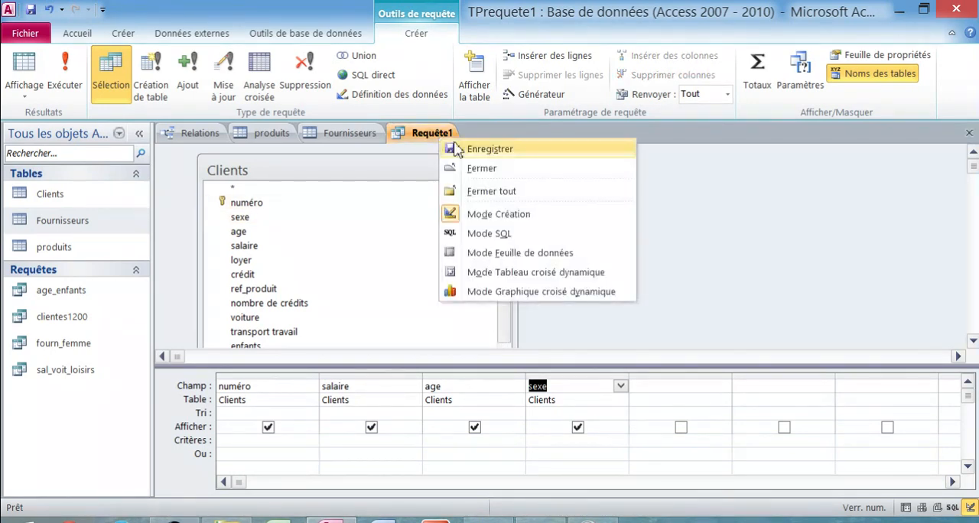
click(452, 149)
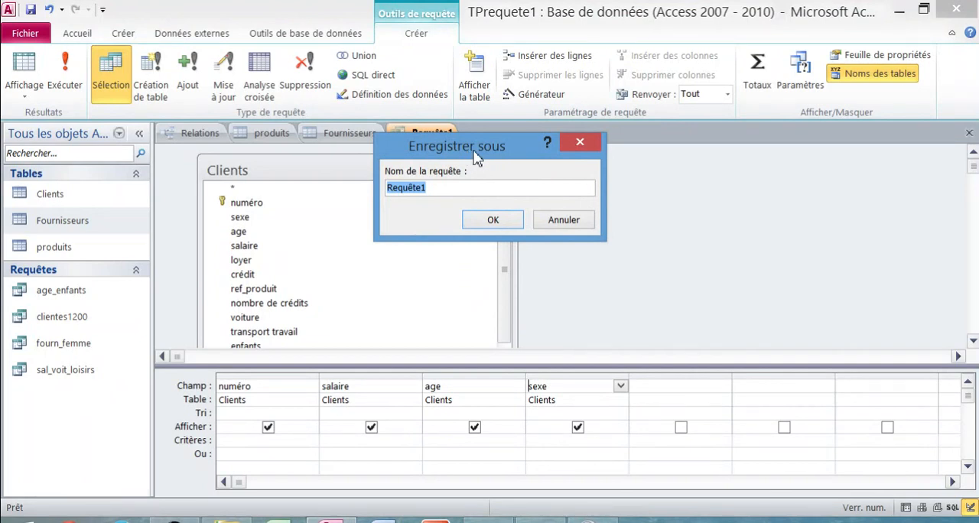
click(496, 221)
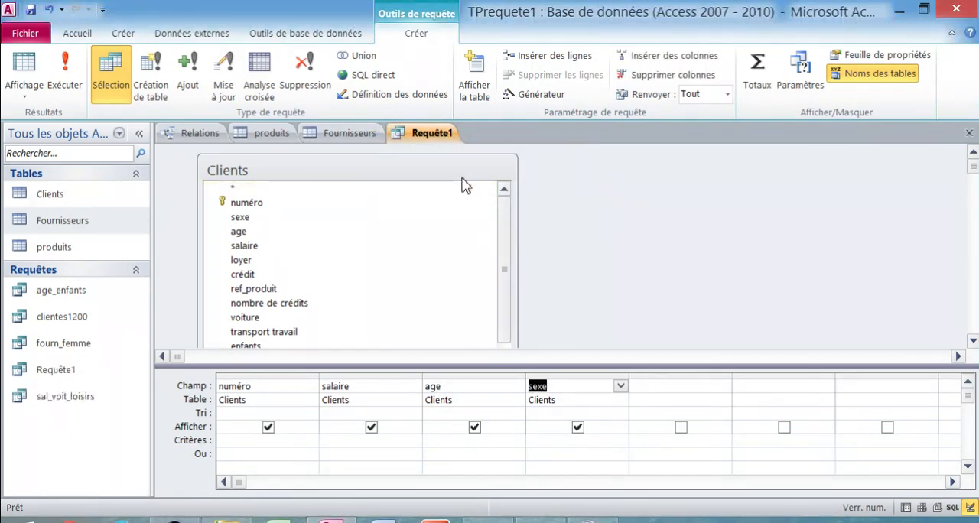
- Show Requête1 in datasheet view and look through its records
right_click(442, 136)
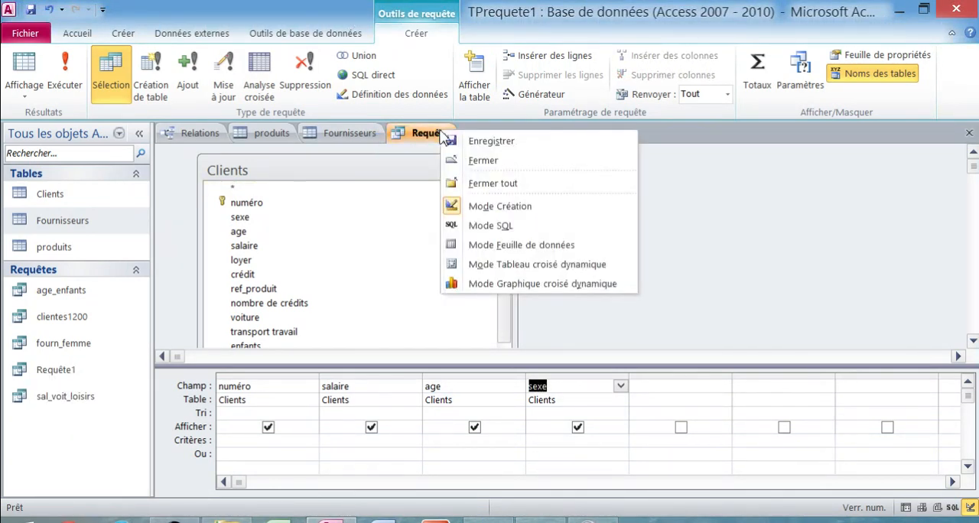
click(511, 244)
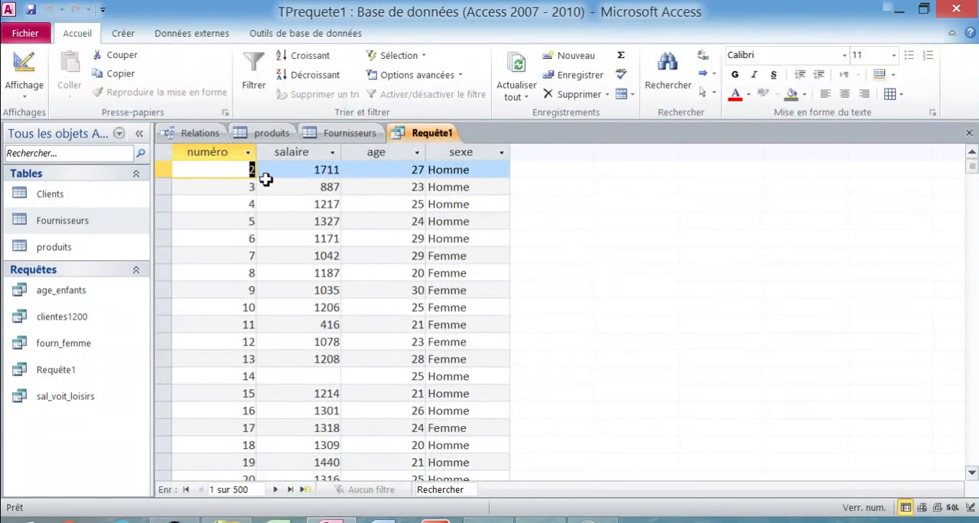
scroll(453, 221, down, 2)
scroll(453, 221, down, 20)
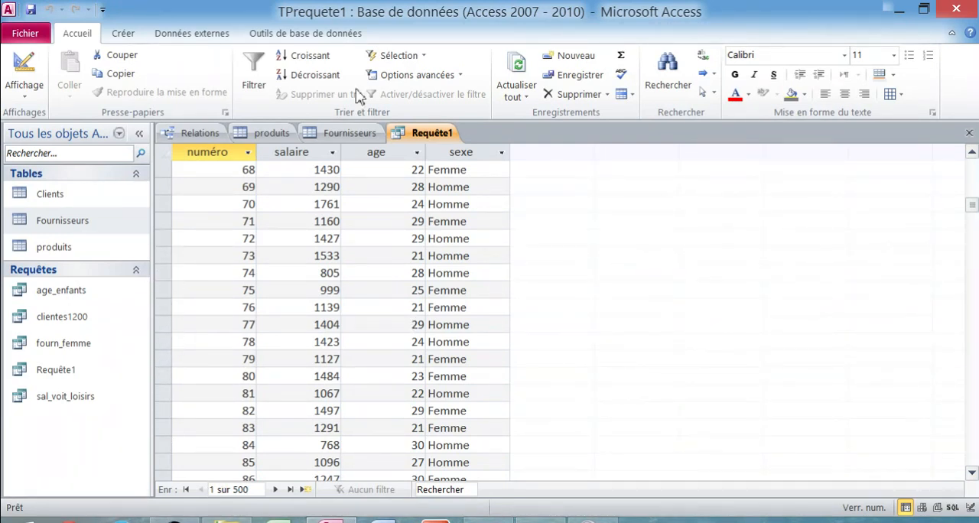
- Create a second query in design view containing the Clients, Fournisseurs and produits tables
click(126, 36)
click(272, 88)
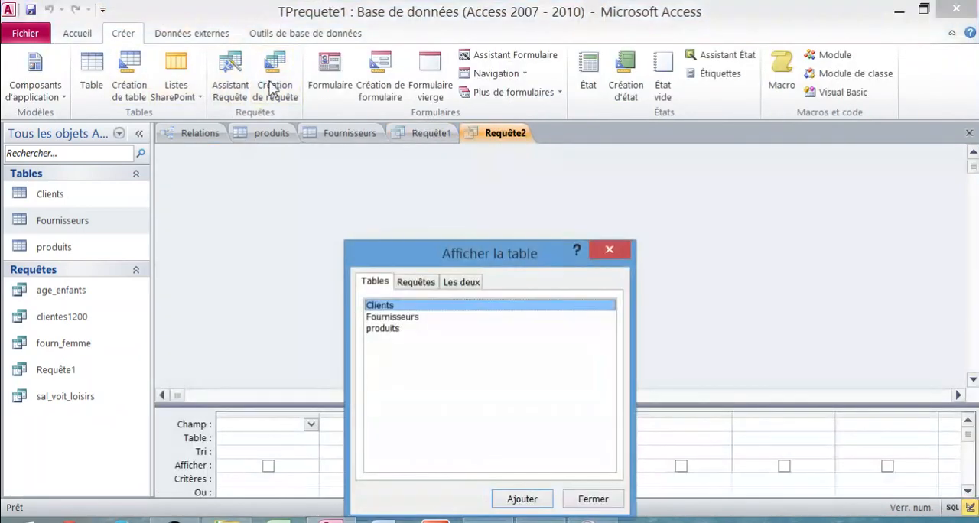
double_click(391, 305)
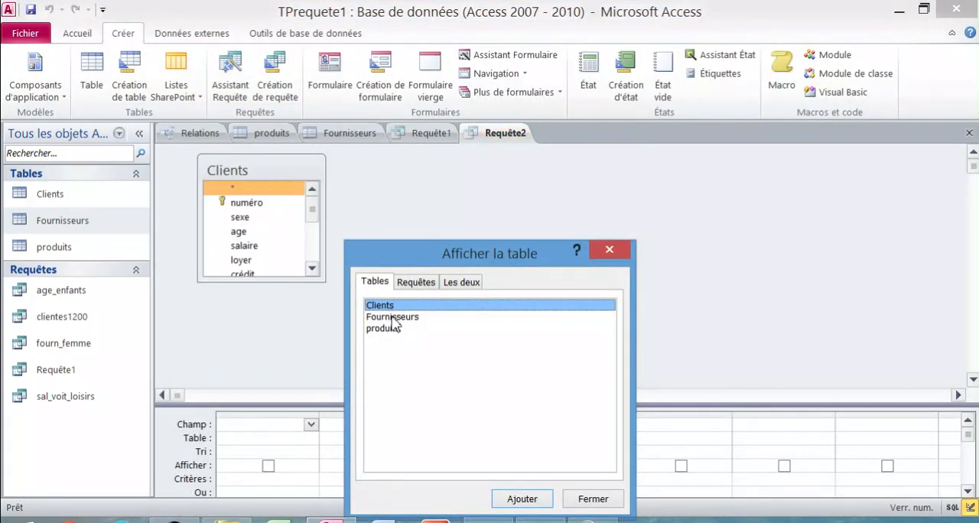
double_click(377, 316)
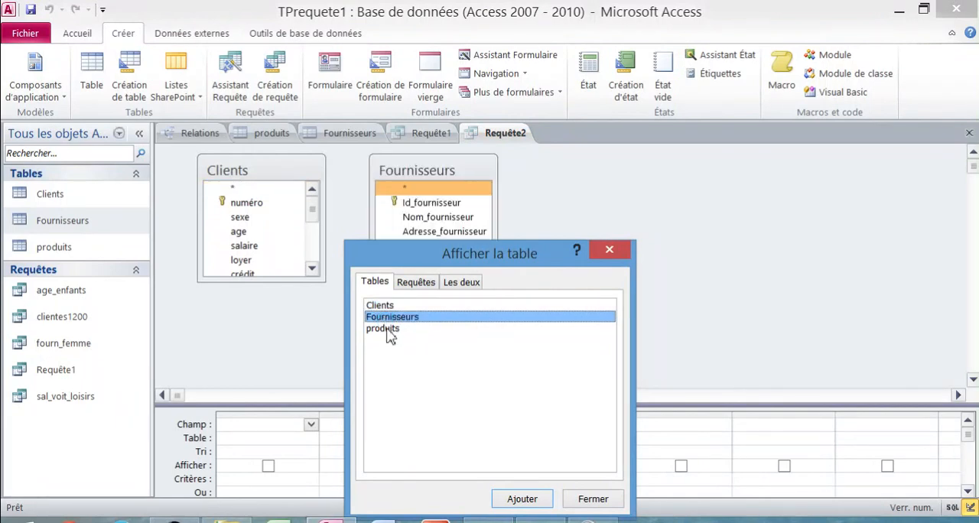
double_click(386, 328)
click(592, 498)
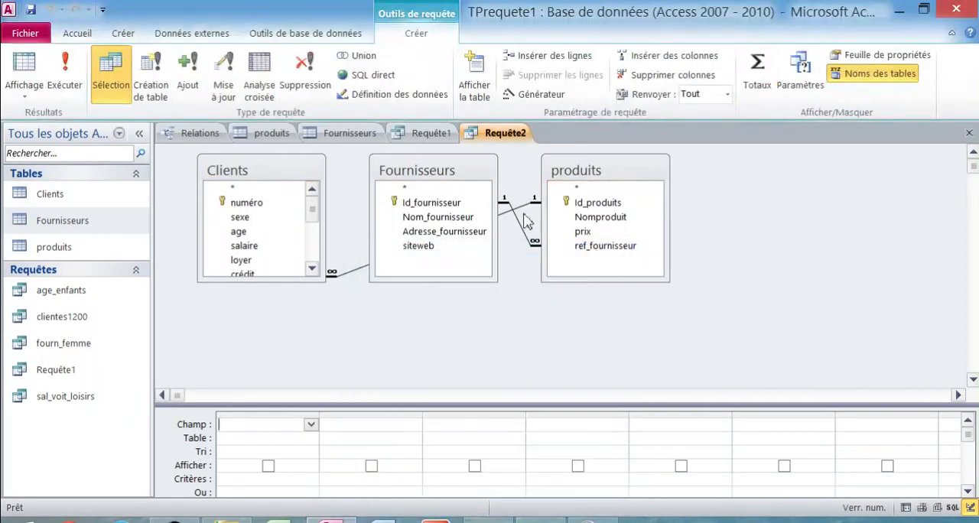
- Rearrange the query's tables so that produits sits between Clients and Fournisseurs
drag(455, 174, 837, 217)
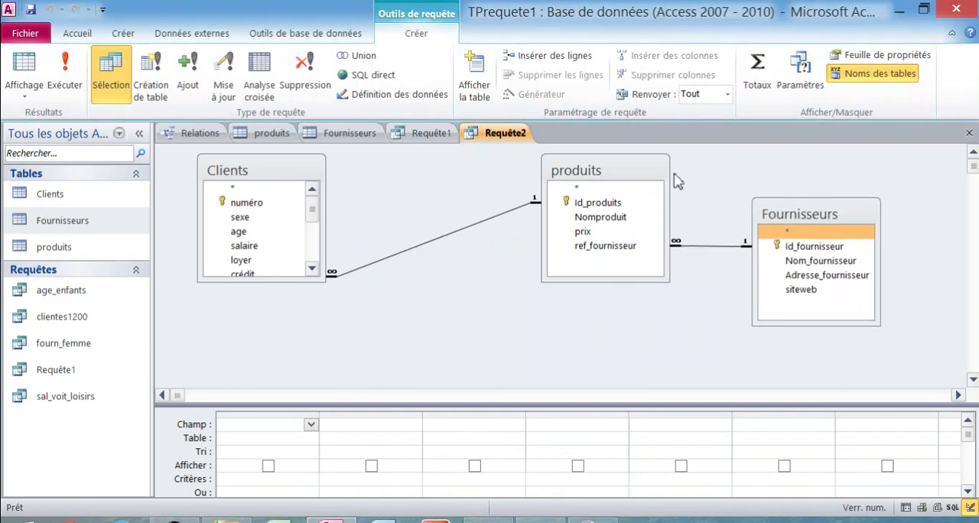
drag(631, 171, 544, 172)
drag(782, 219, 747, 189)
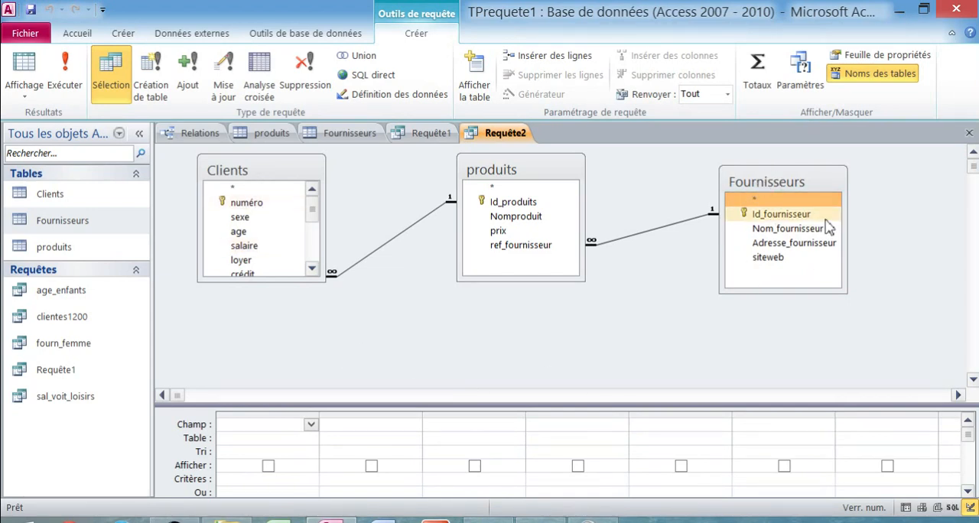
- Remove the produits table from the second query's design
right_click(546, 181)
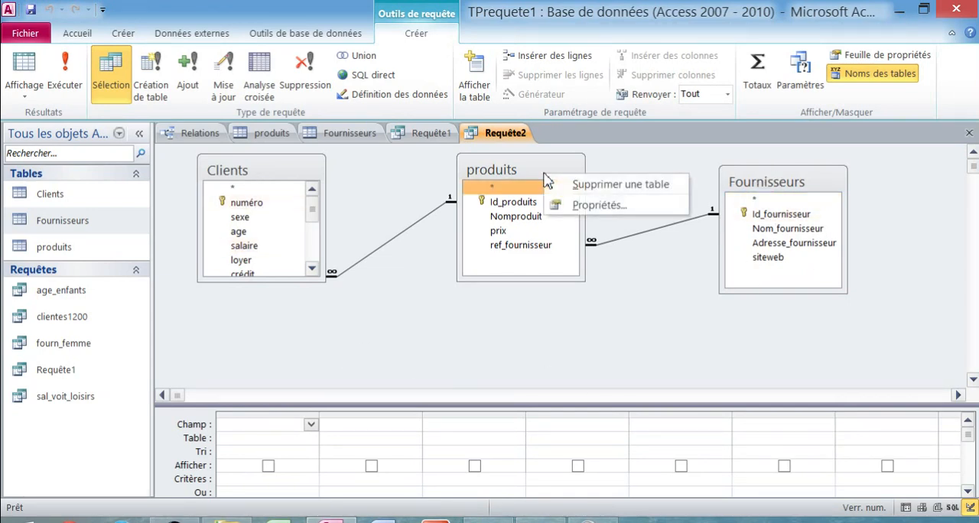
click(566, 183)
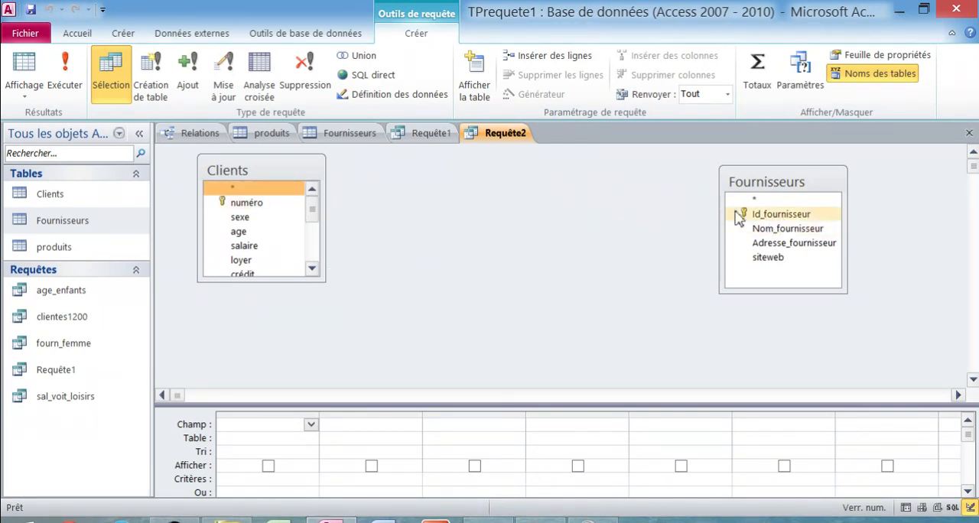
- Add the produits table back to the query and place it between Clients and Fournisseurs
right_click(475, 210)
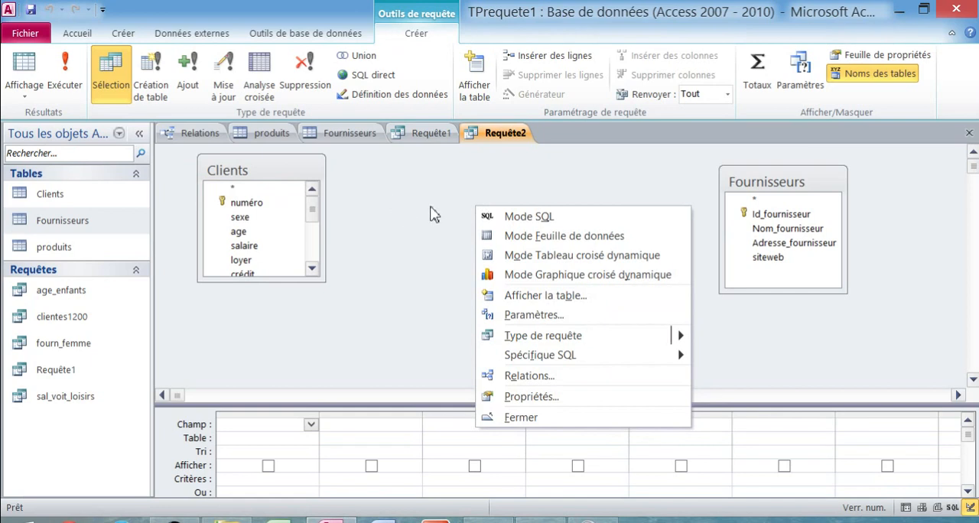
right_click(444, 216)
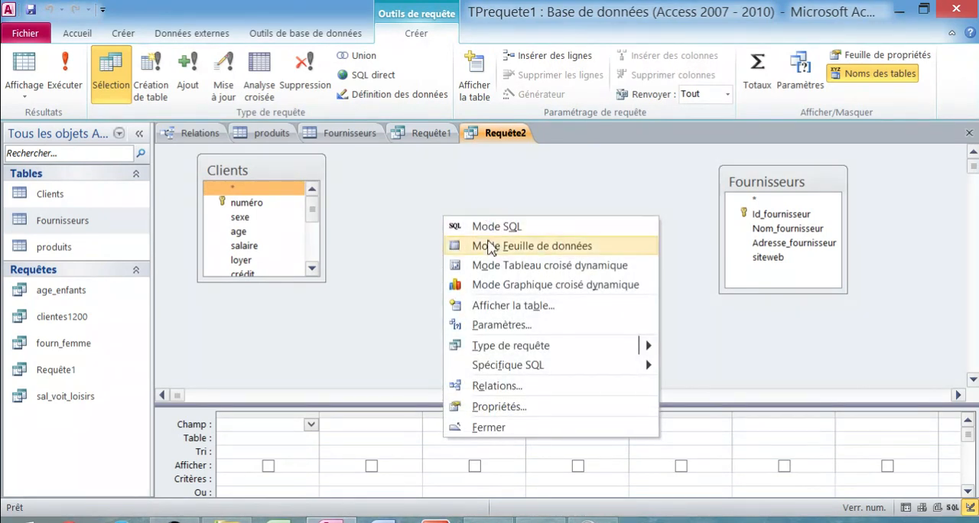
click(534, 313)
click(403, 329)
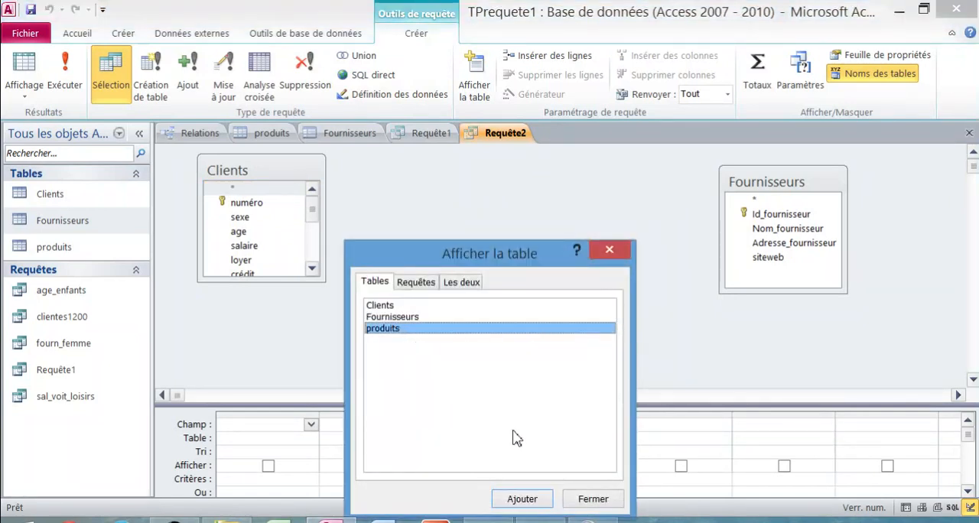
click(526, 499)
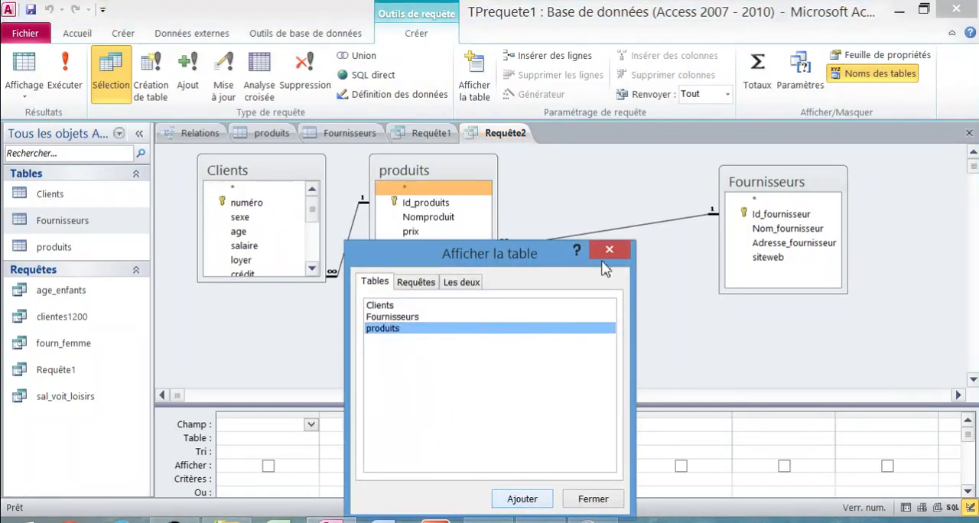
click(593, 498)
drag(458, 183, 521, 174)
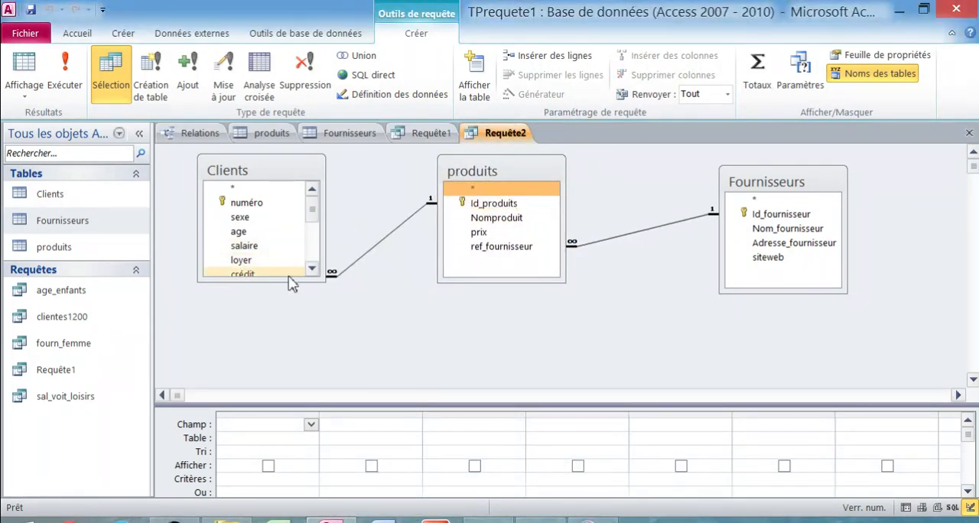
- Lengthen the Clients field list and add sexe, age and voiture from Clients plus Nomproduit and prix from produits to the query
drag(290, 282, 291, 357)
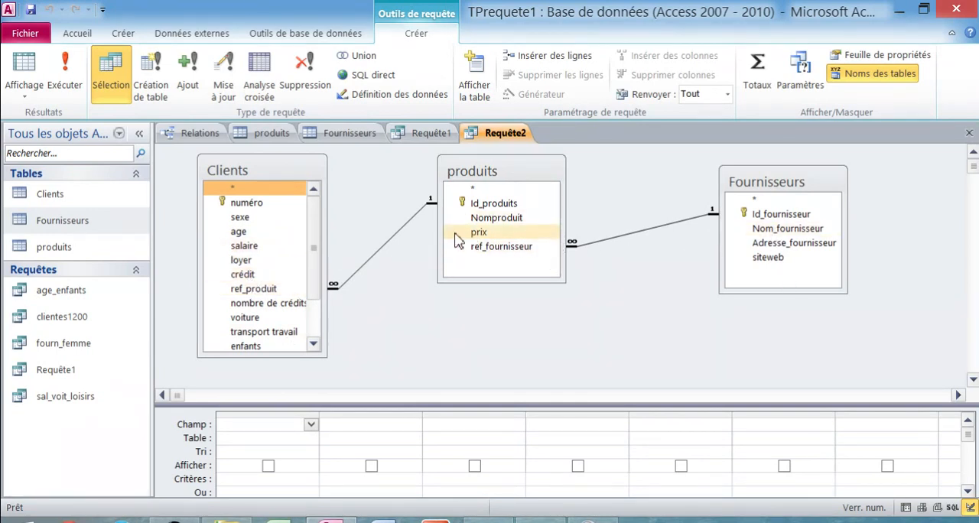
double_click(260, 218)
double_click(243, 232)
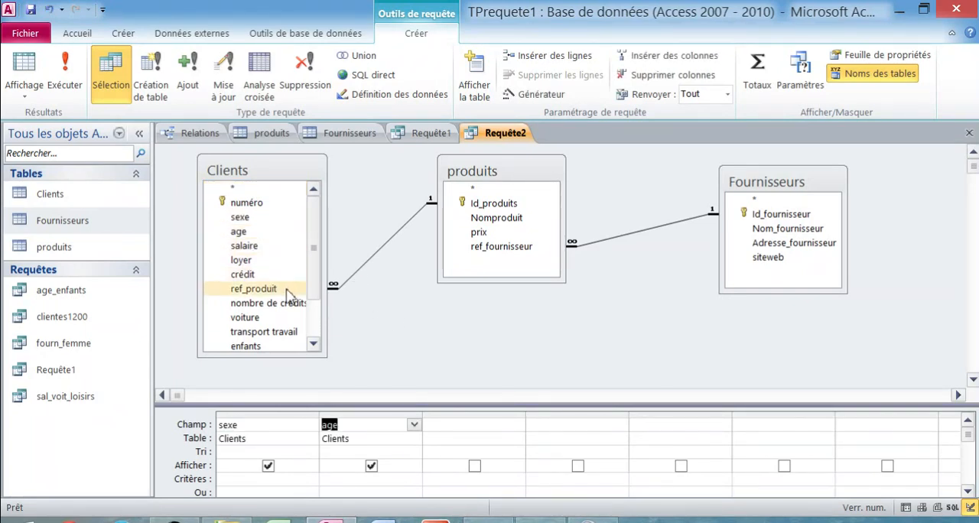
double_click(281, 320)
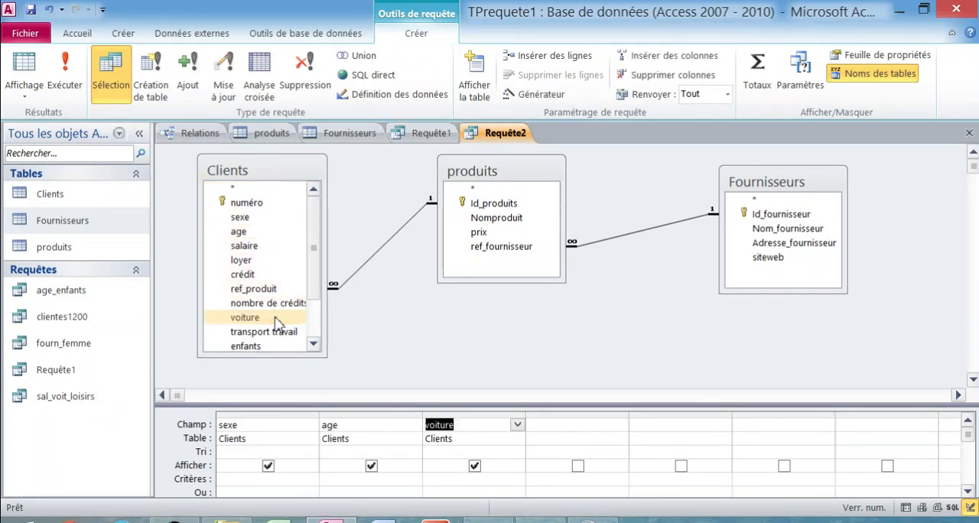
double_click(509, 221)
double_click(489, 237)
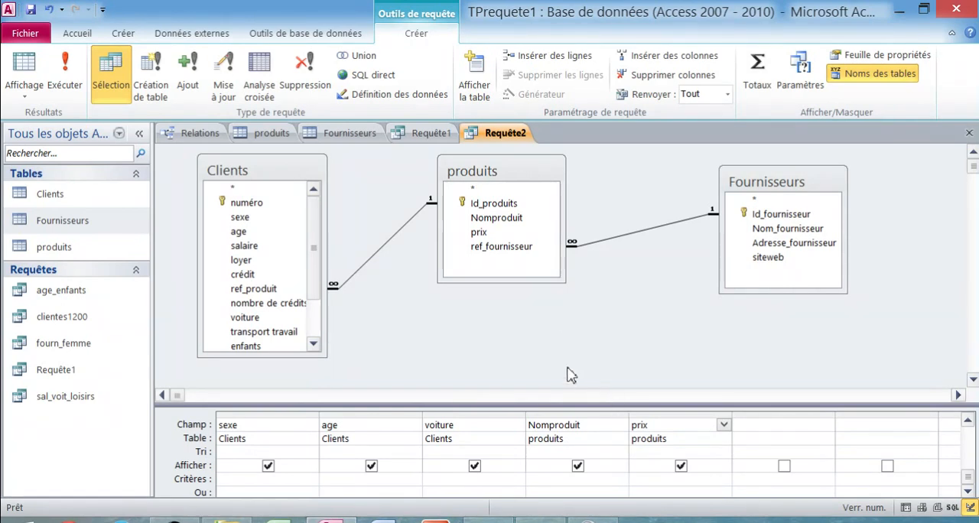
- Save the query as Requête2 and try to show it in datasheet view
right_click(517, 136)
click(535, 145)
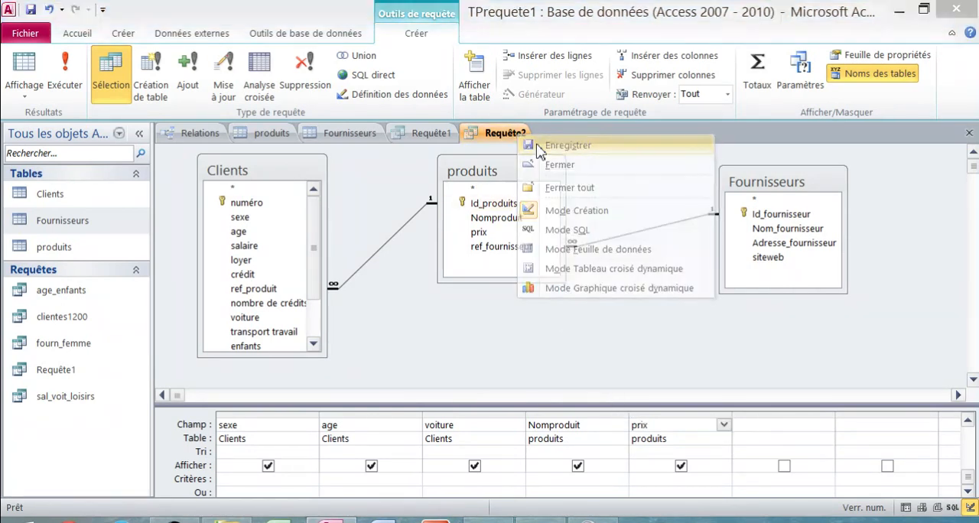
click(500, 218)
right_click(501, 137)
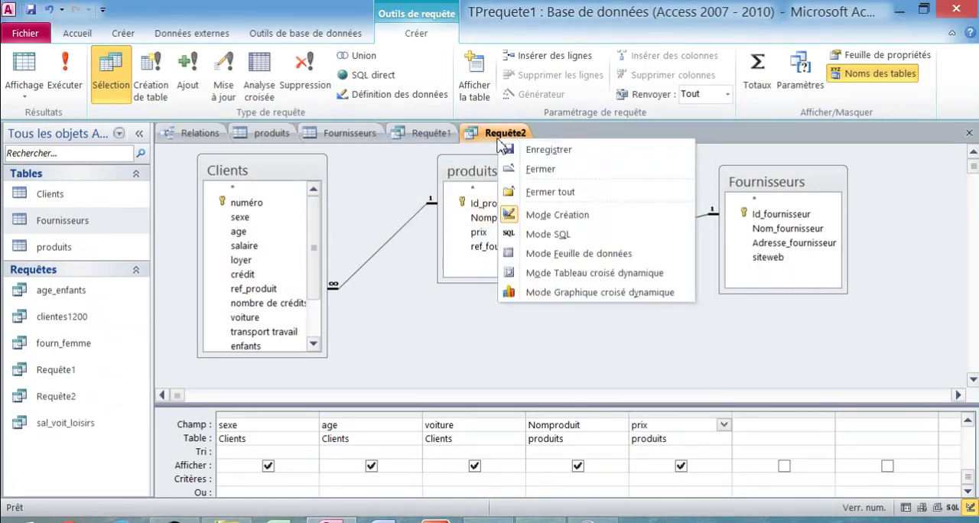
click(598, 255)
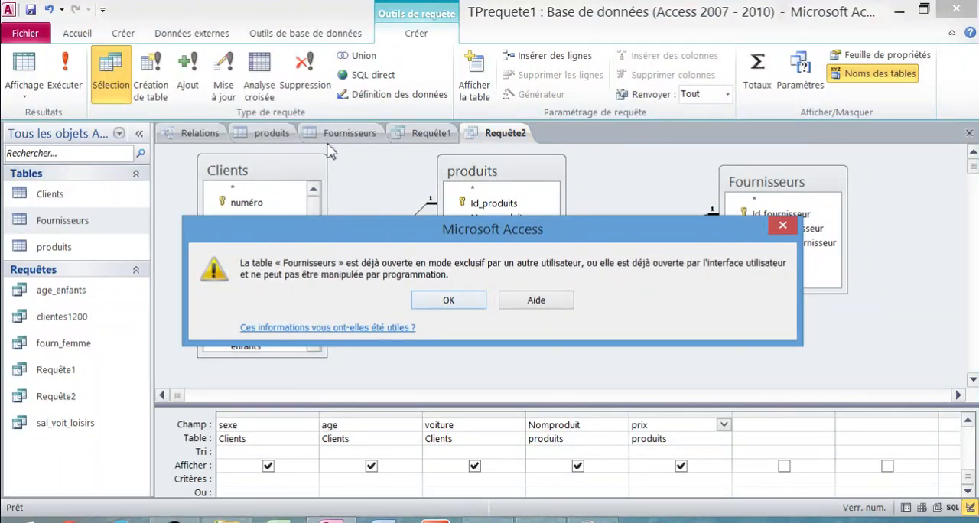
click(448, 302)
- Close the open Fournisseurs and produits tables
click(350, 133)
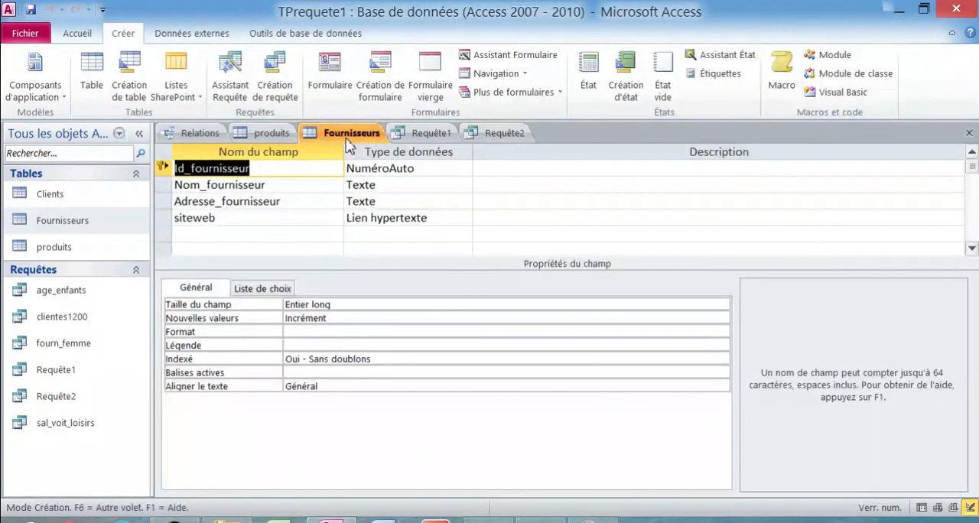
right_click(349, 137)
click(380, 171)
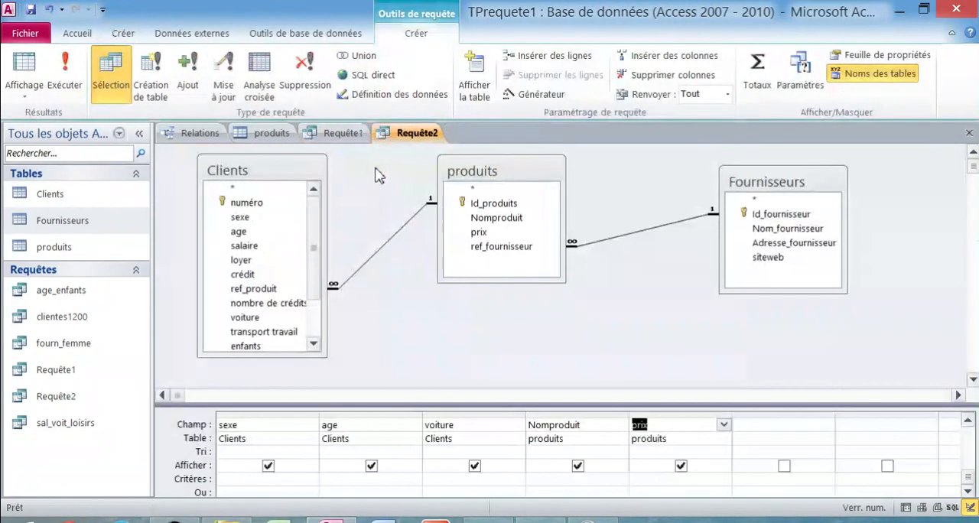
right_click(266, 139)
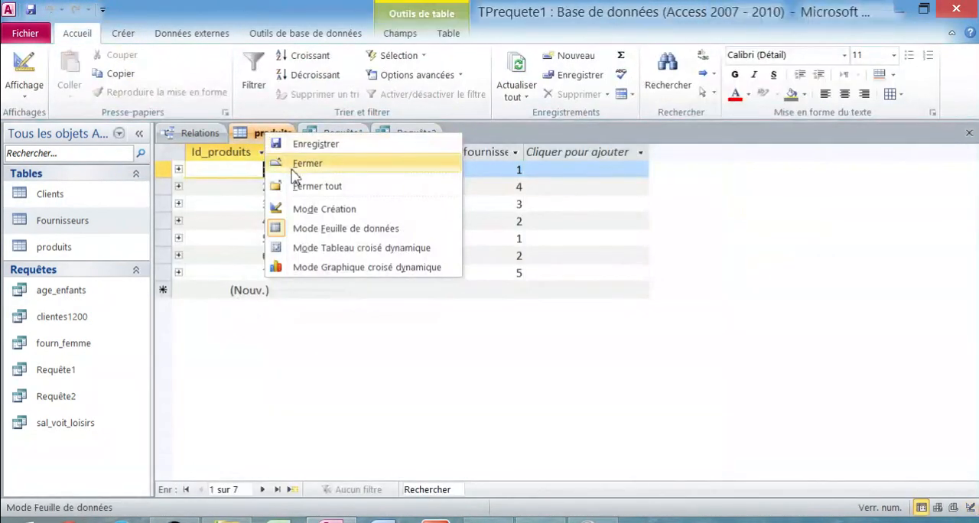
click(294, 161)
- Show Requête2 in datasheet view and look through the clients with their products and prices
right_click(361, 146)
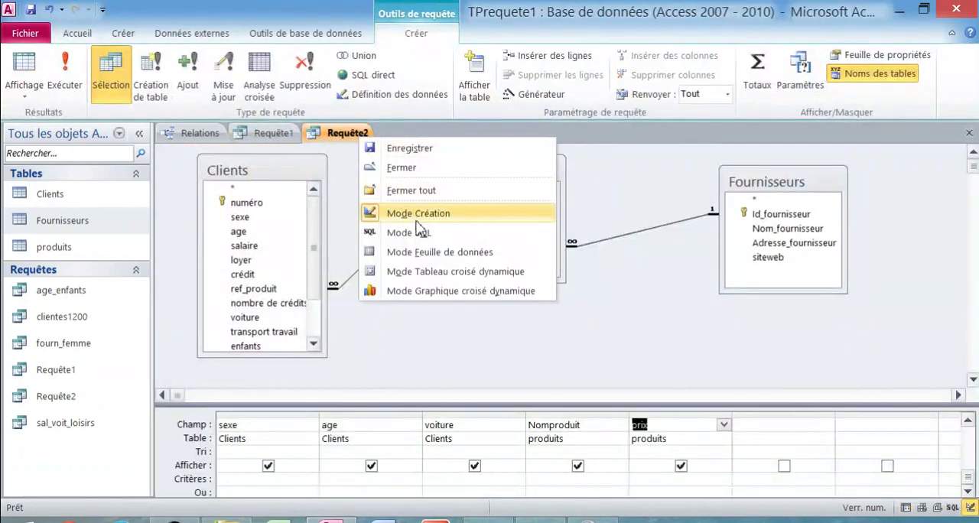
click(428, 252)
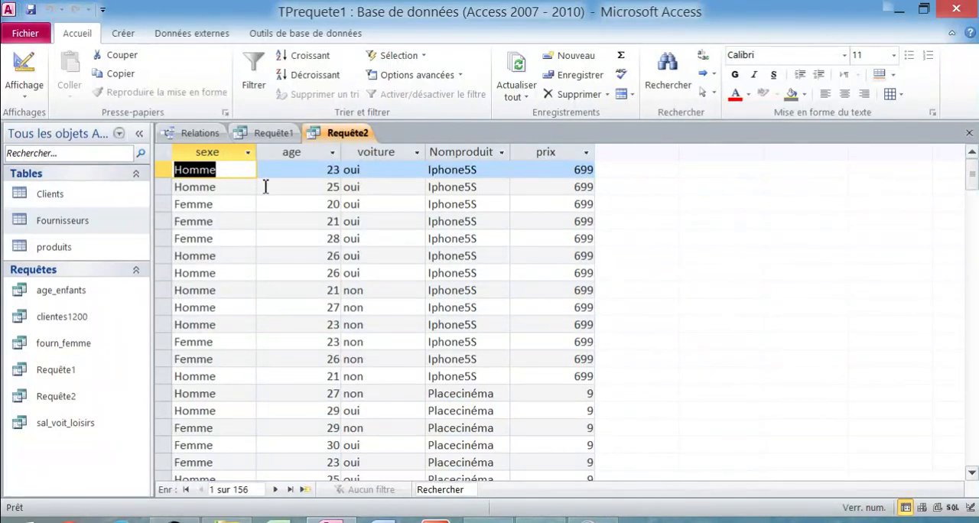
scroll(260, 201, down, 4)
scroll(268, 208, up, 4)
scroll(299, 190, down, 8)
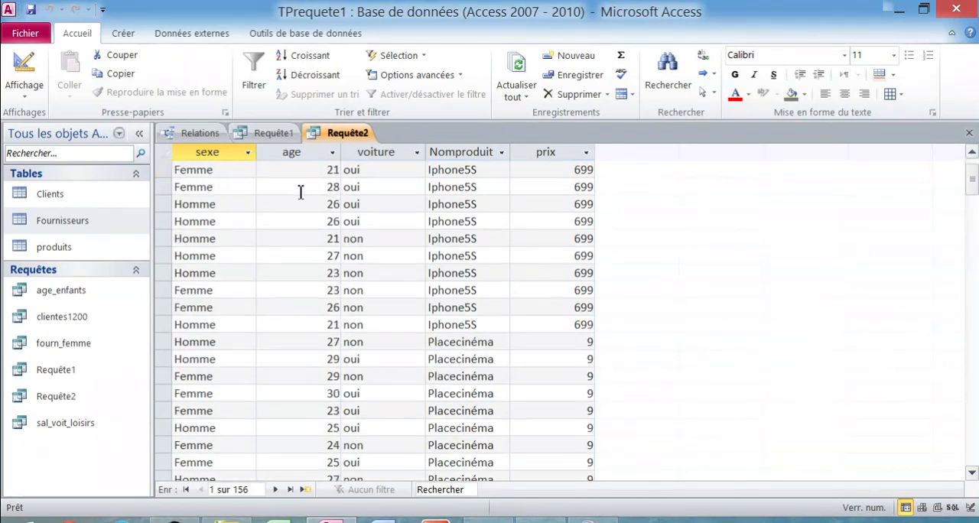
scroll(428, 268, down, 10)
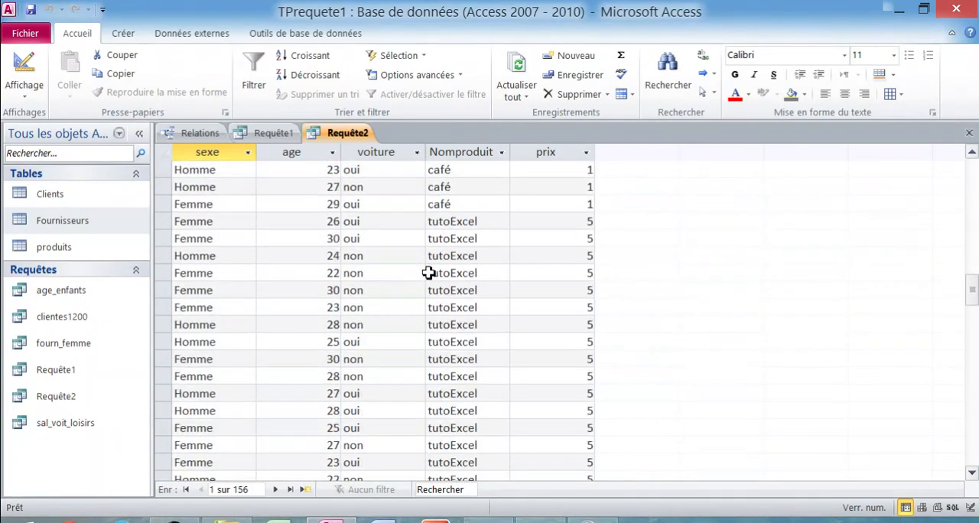
scroll(439, 289, up, 18)
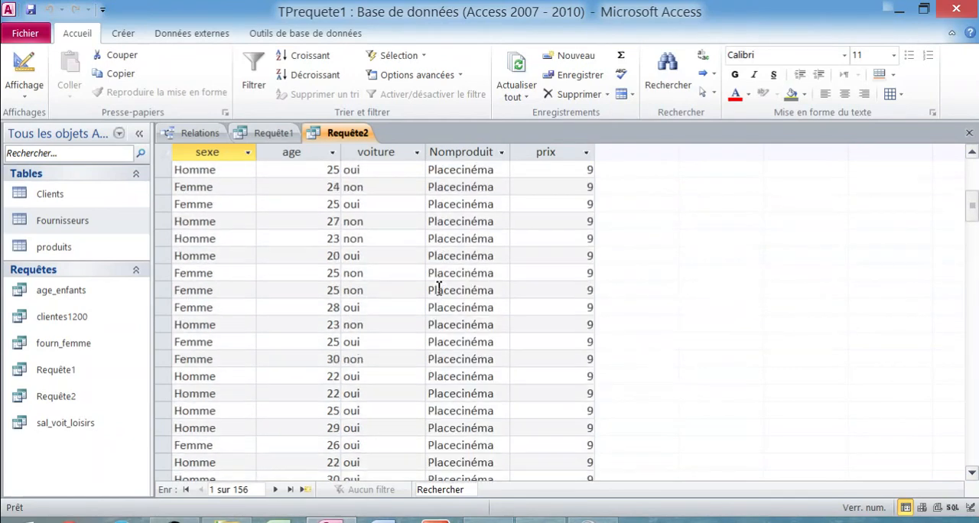
- In Requête2's design view, enlarge the field grid, set the sexe field's sort to Croissant and save the query
right_click(353, 135)
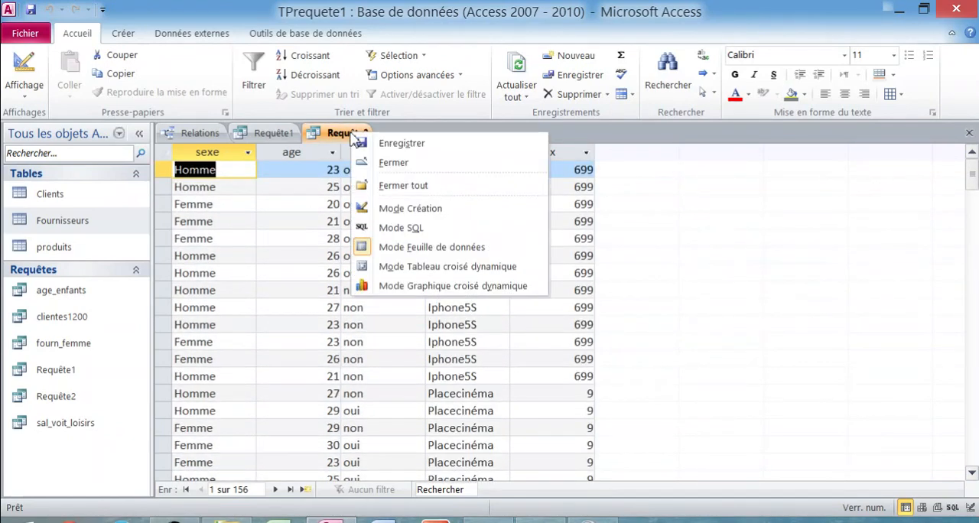
click(419, 214)
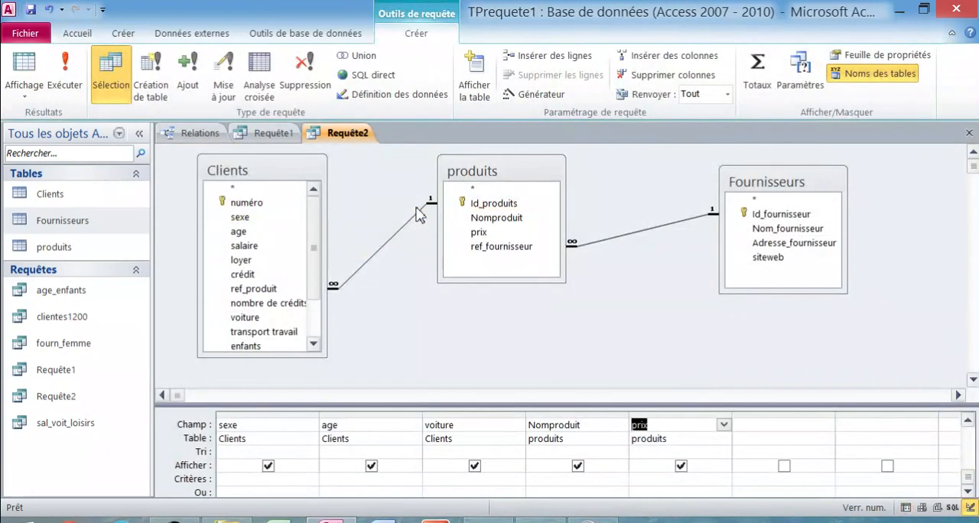
click(404, 325)
drag(434, 405, 439, 348)
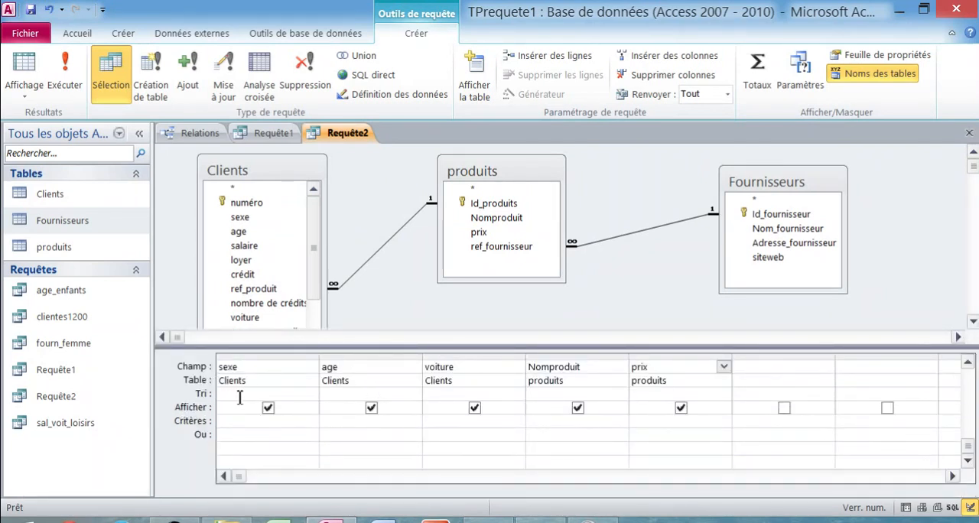
click(298, 393)
click(311, 393)
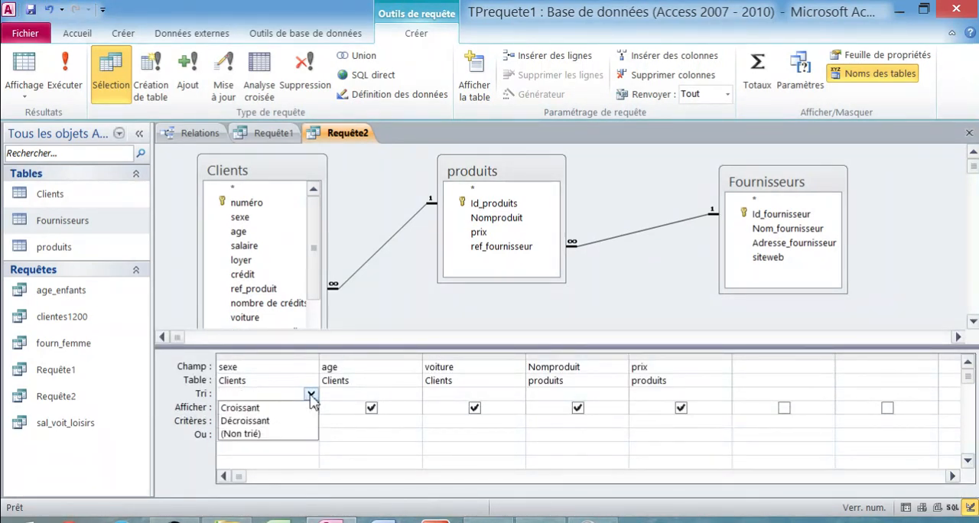
click(297, 409)
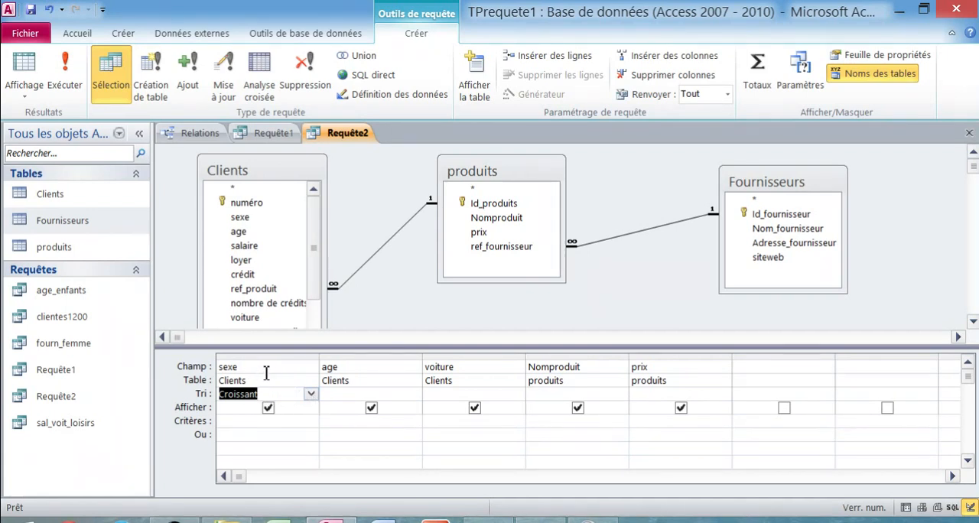
right_click(353, 135)
click(363, 152)
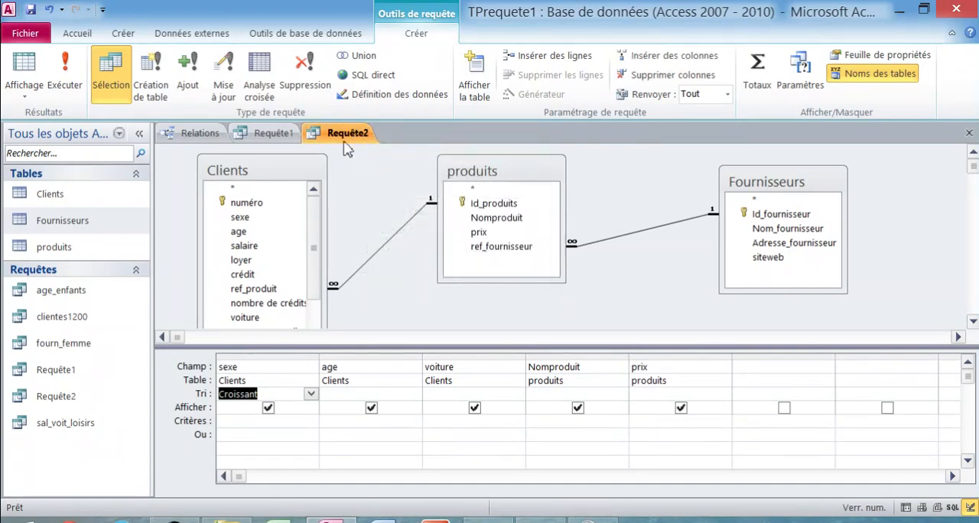
- Display Requête2 as a datasheet and check the order of its records by sexe
right_click(344, 139)
click(425, 253)
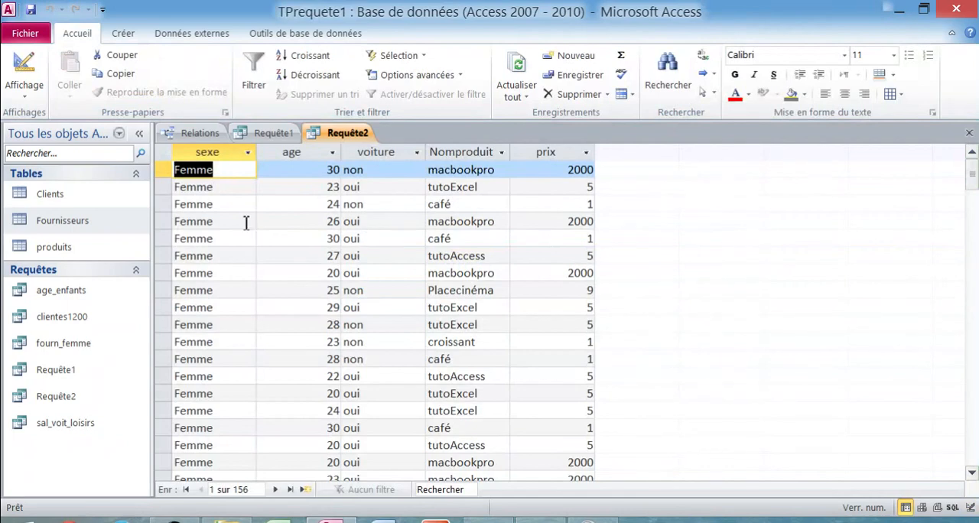
scroll(227, 213, down, 15)
scroll(232, 306, down, 10)
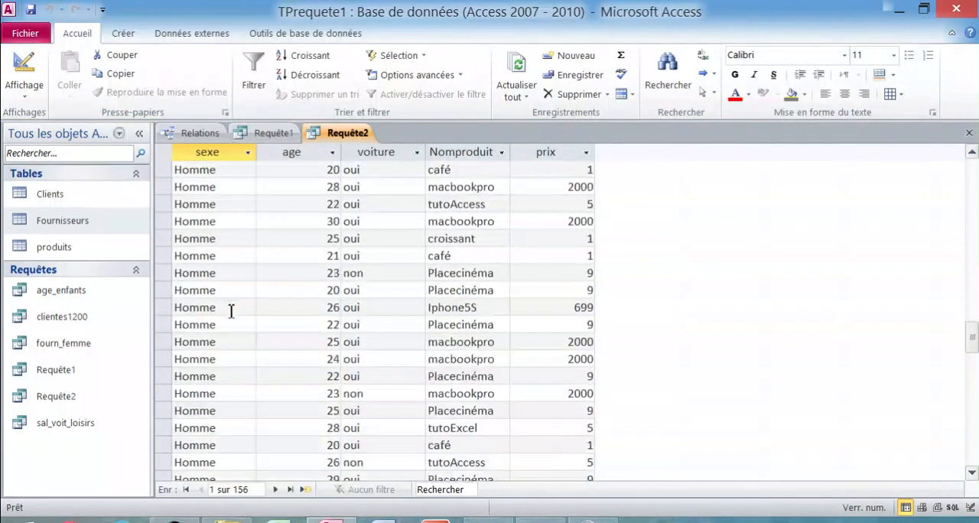
mouse_move(970, 404)
mouse_down()
mouse_move(970, 435)
mouse_move(592, 341)
mouse_move(971, 428)
mouse_move(972, 447)
mouse_move(971, 407)
mouse_up()
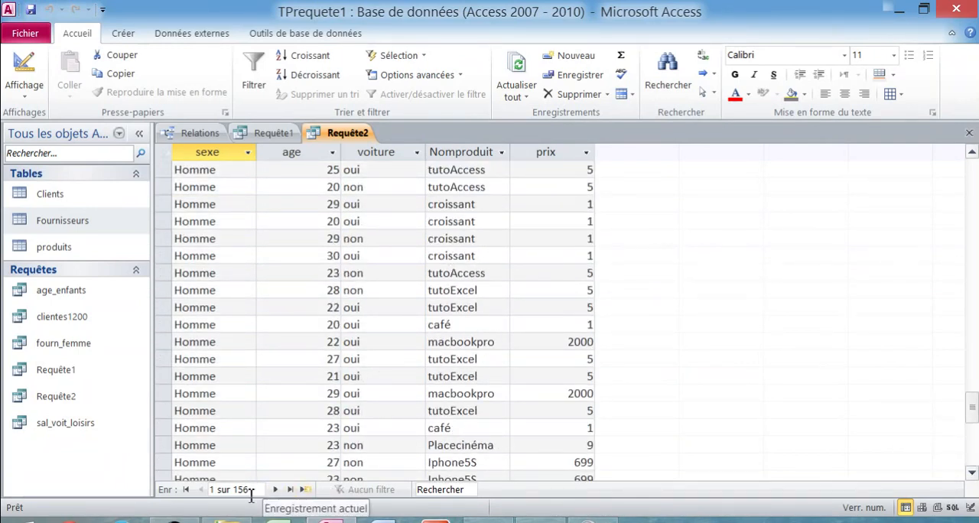
- Open the Clients table, sort it by ref_produit in descending order and examine where the product references end
double_click(84, 196)
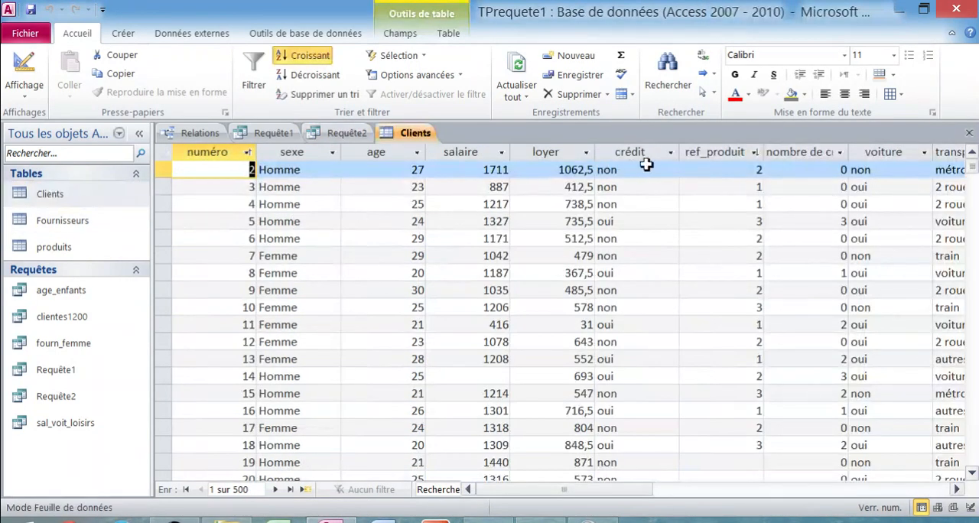
click(754, 152)
click(782, 193)
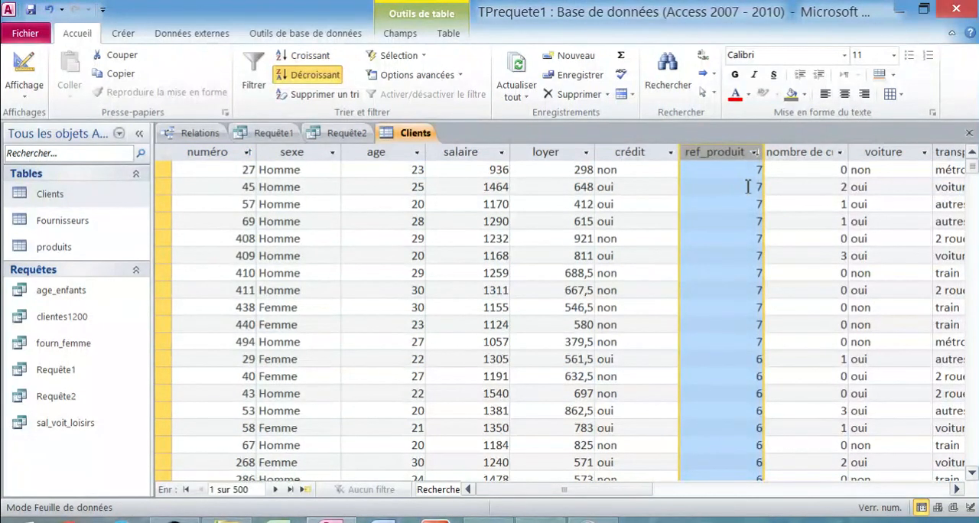
scroll(741, 188, down, 10)
drag(971, 190, 968, 246)
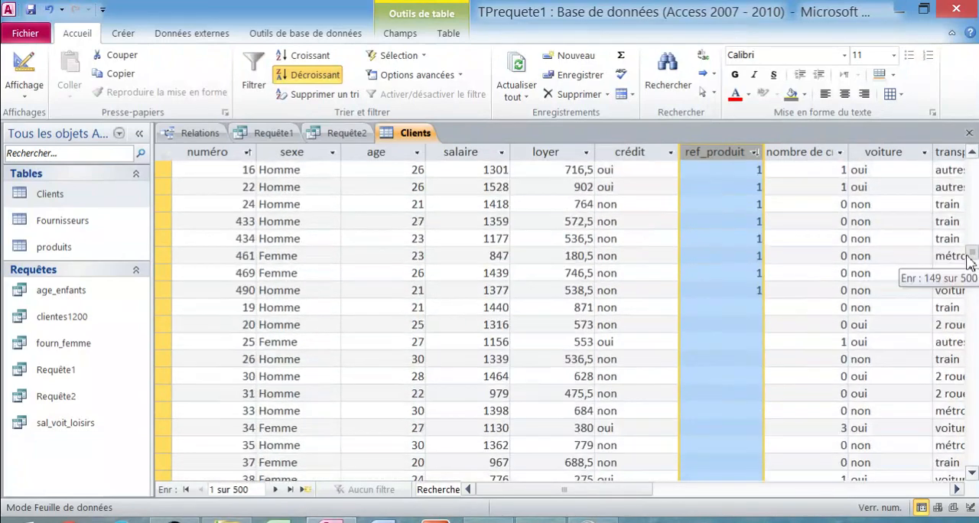
click(700, 305)
click(638, 292)
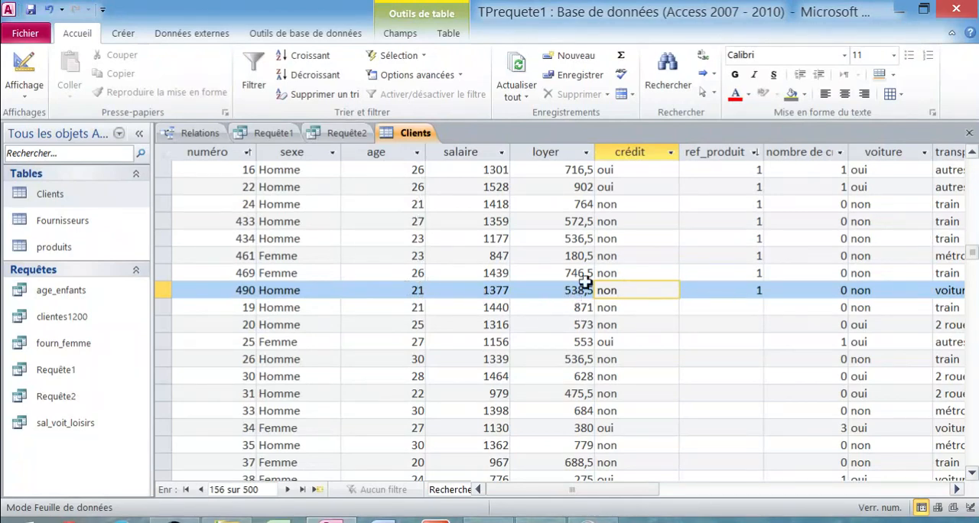
- Return to Requête2 and reopen it in design view
click(357, 135)
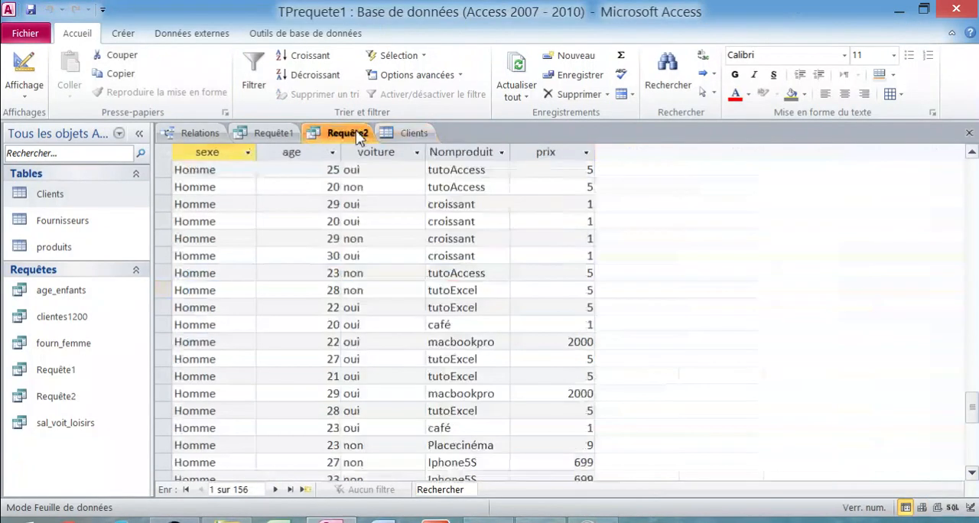
right_click(357, 135)
click(489, 215)
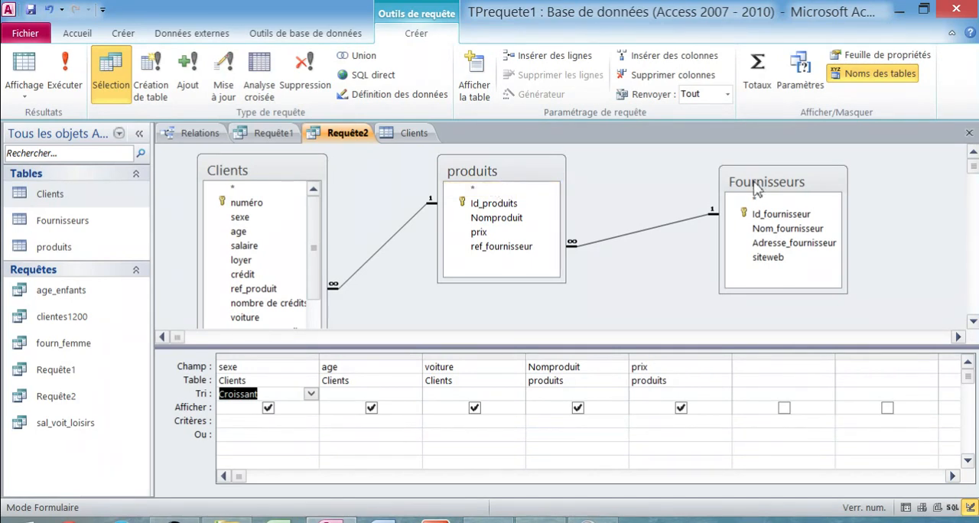
- In Requête2's design view, set the age field's sort to Croissant and save the query
click(611, 254)
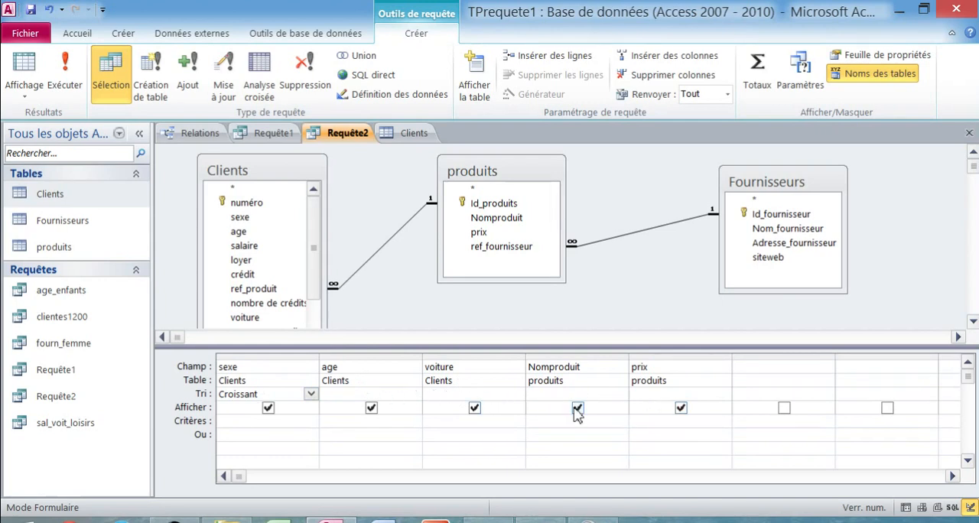
click(402, 398)
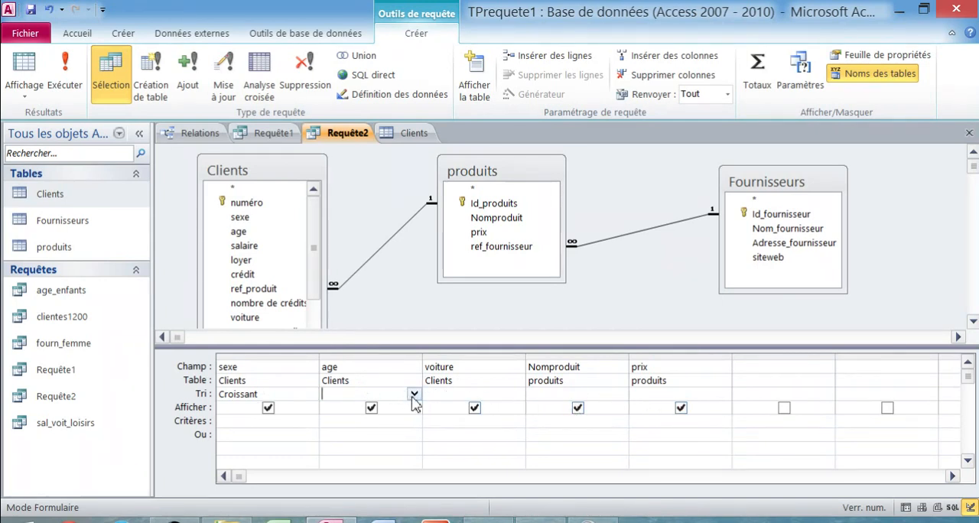
click(413, 394)
click(399, 408)
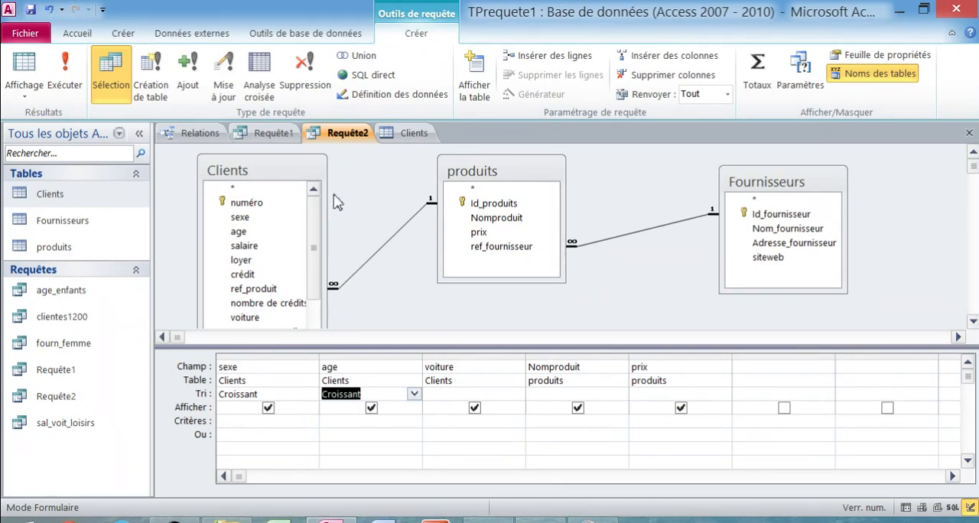
right_click(359, 138)
click(371, 154)
- Display Requête2 as a datasheet and check the order of its records by sexe and age
right_click(357, 139)
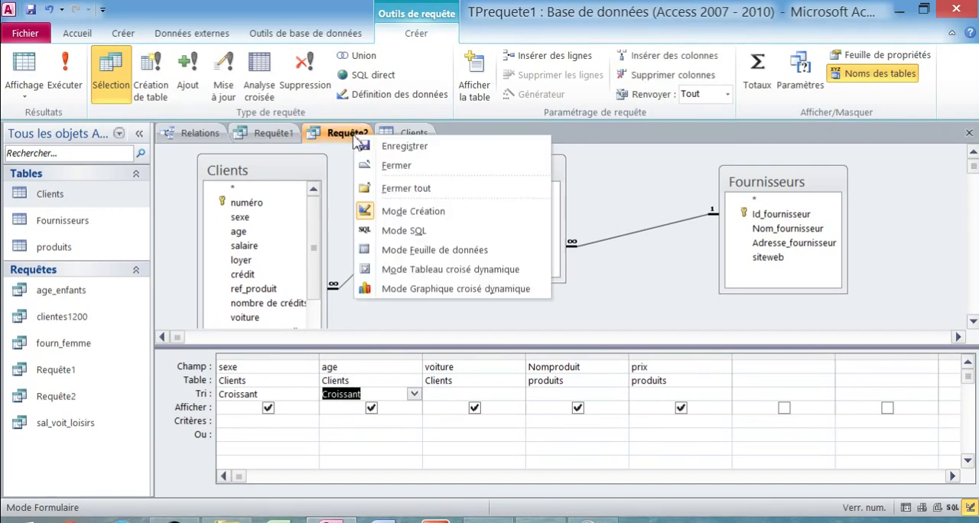
click(428, 252)
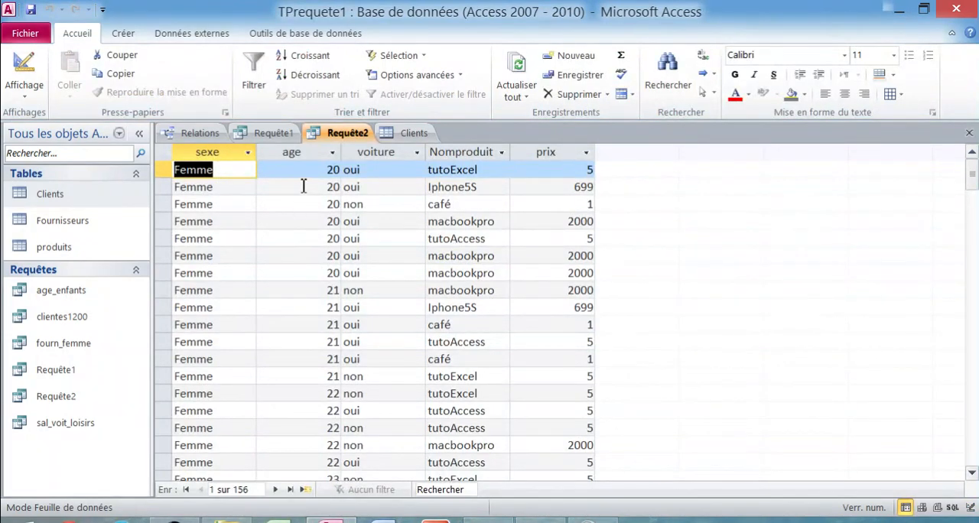
scroll(310, 357, down, 6)
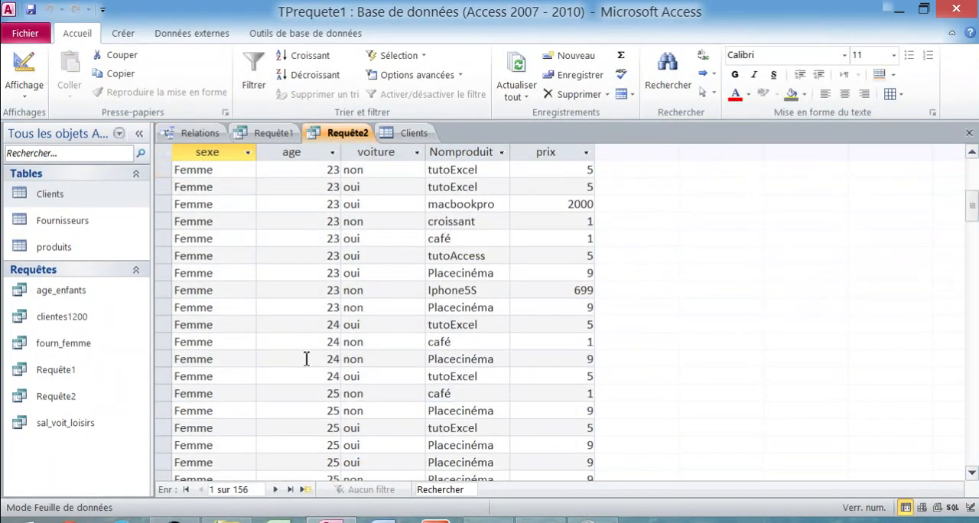
scroll(306, 359, down, 10)
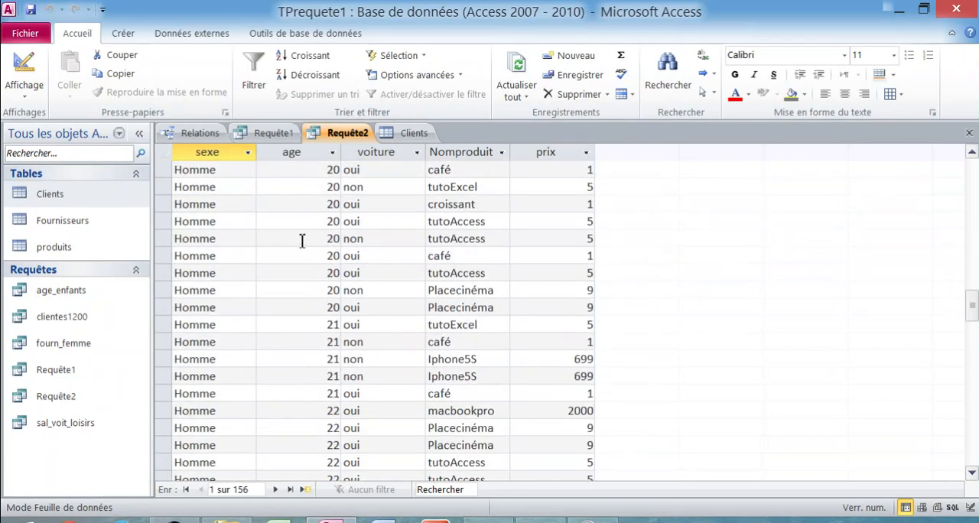
scroll(300, 252, down, 8)
scroll(303, 290, up, 12)
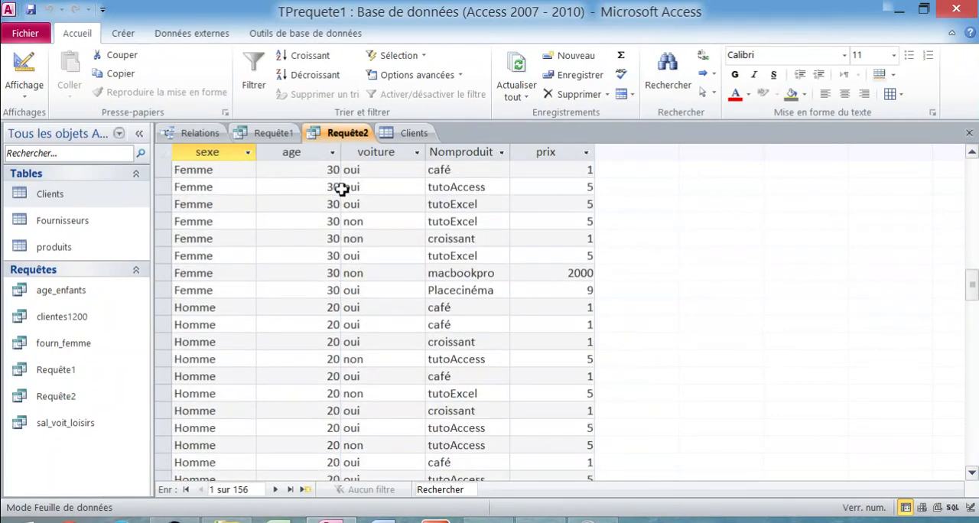
- Return Requête2 to design view, set the sexe field's criterion to ="femme" and save the query
right_click(350, 135)
click(441, 216)
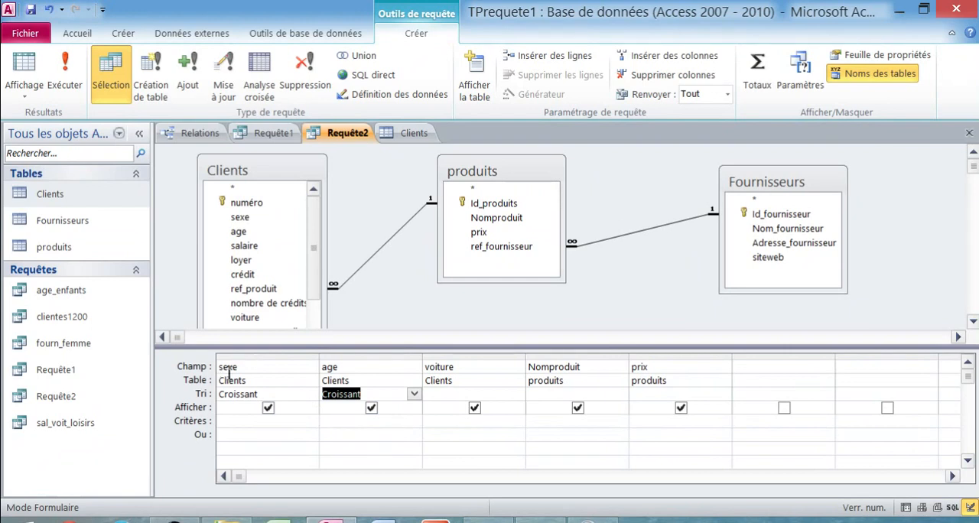
click(281, 423)
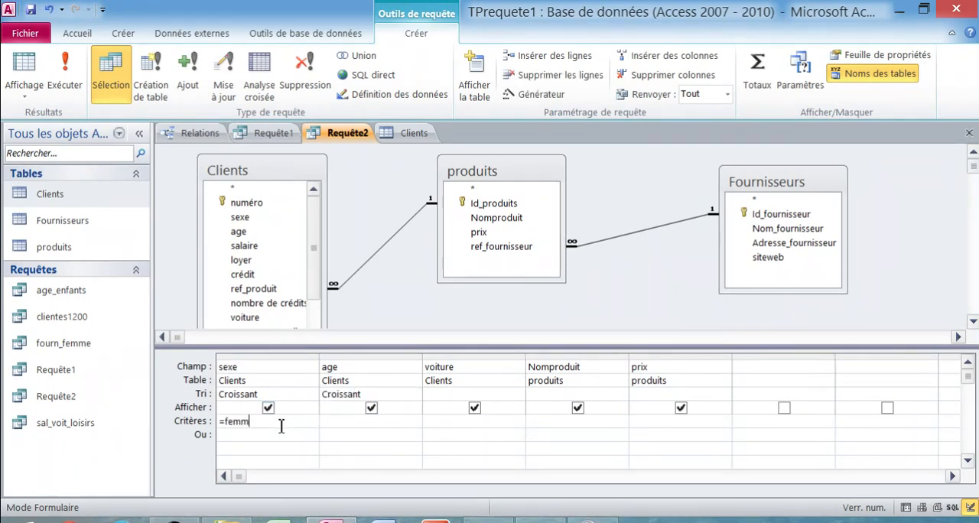
click(345, 449)
right_click(368, 136)
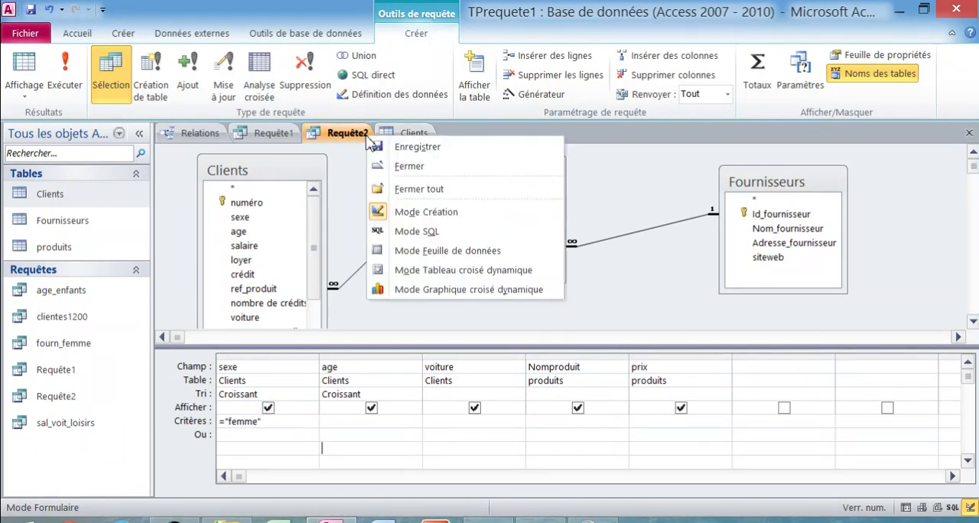
click(397, 150)
- Display the Requête2 datasheet and check that the sexe criterion filters its records down to the last row
right_click(364, 141)
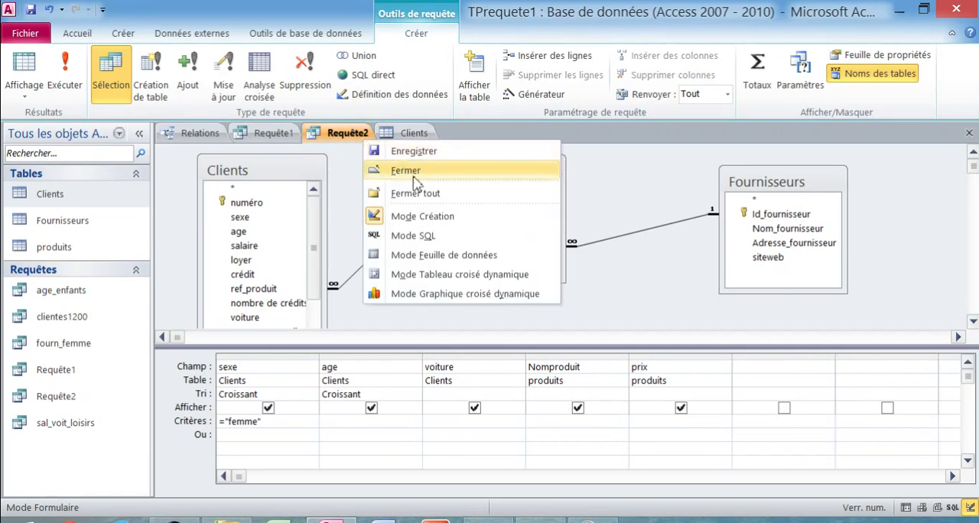
click(451, 258)
scroll(258, 229, down, 15)
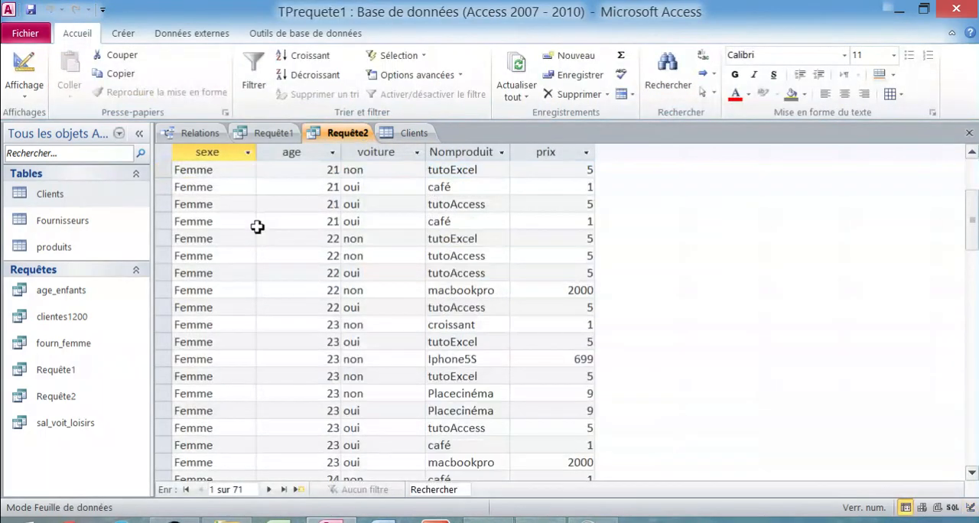
scroll(253, 253, down, 8)
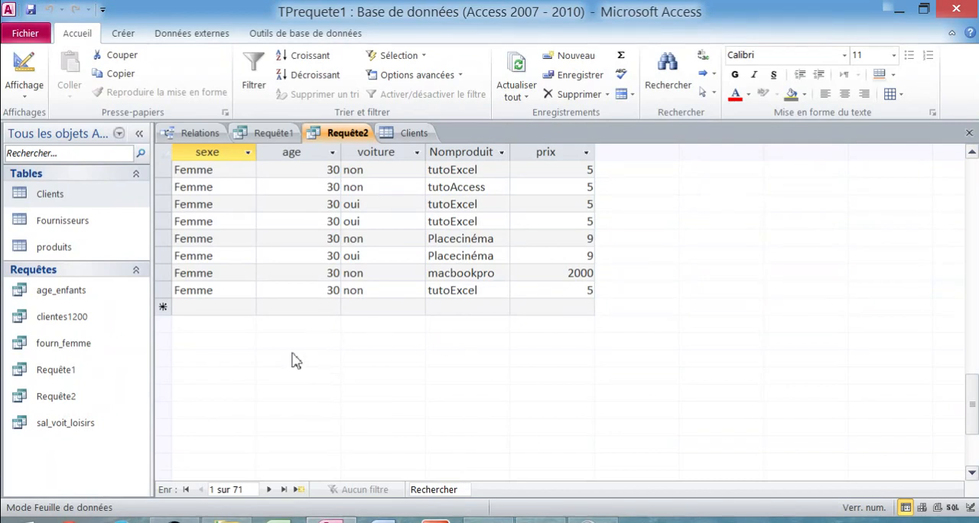
- Review Requête2's fields in design view, then redisplay its datasheet and examine the prix values
right_click(347, 136)
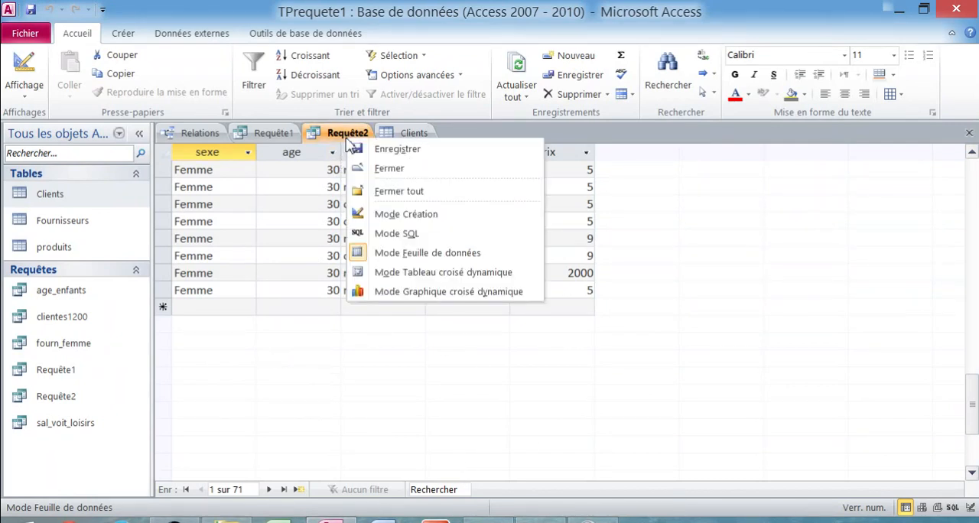
click(402, 214)
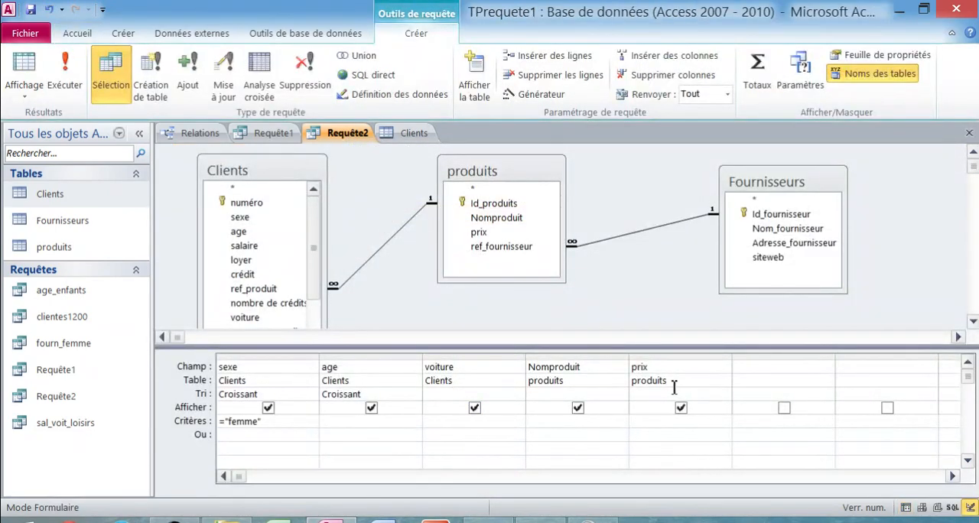
right_click(359, 137)
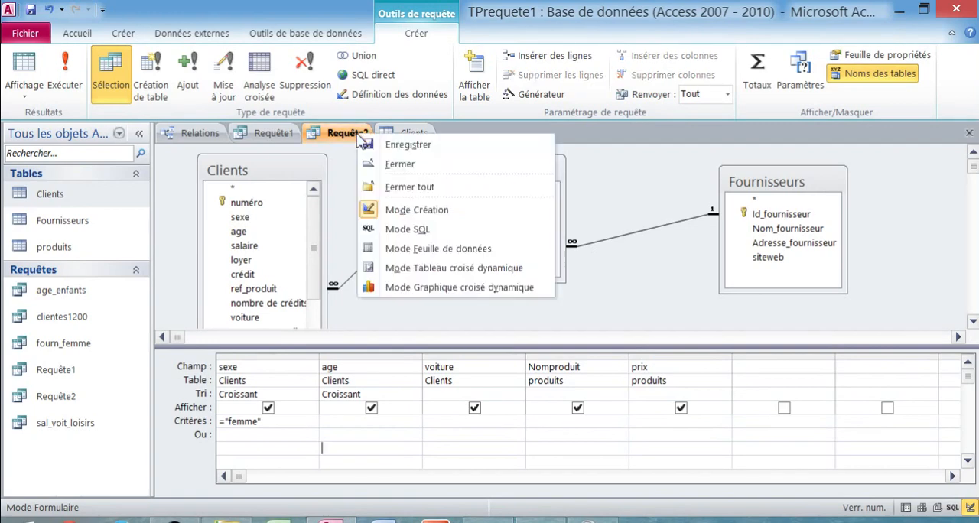
click(441, 249)
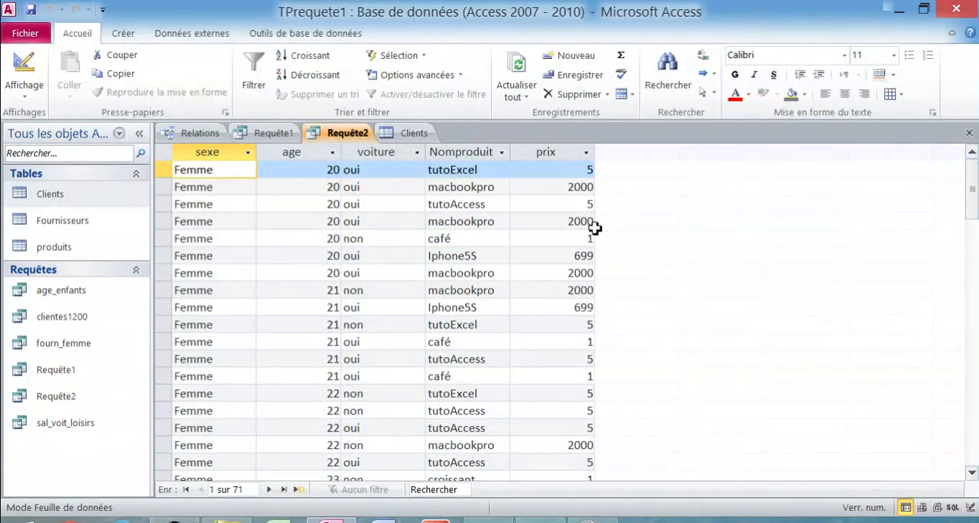
scroll(590, 222, down, 1)
scroll(596, 270, down, 10)
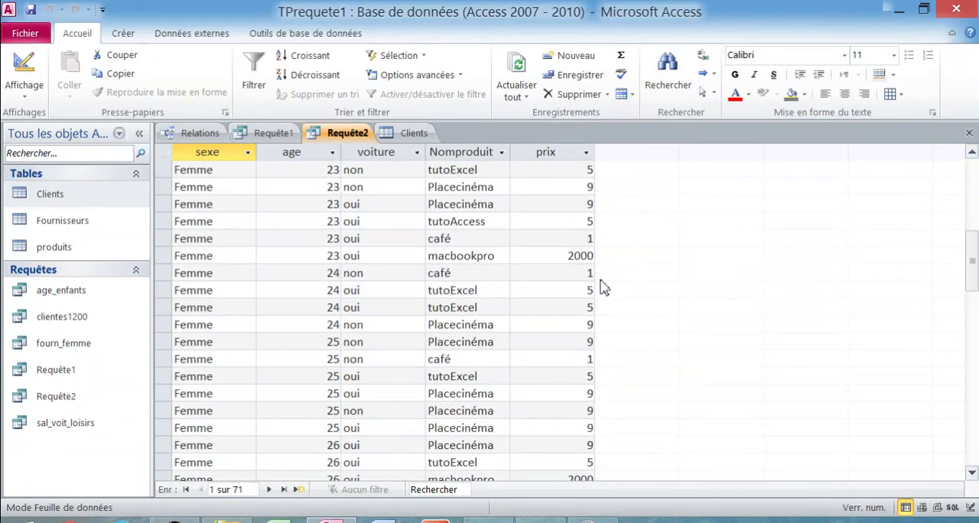
scroll(602, 302, up, 10)
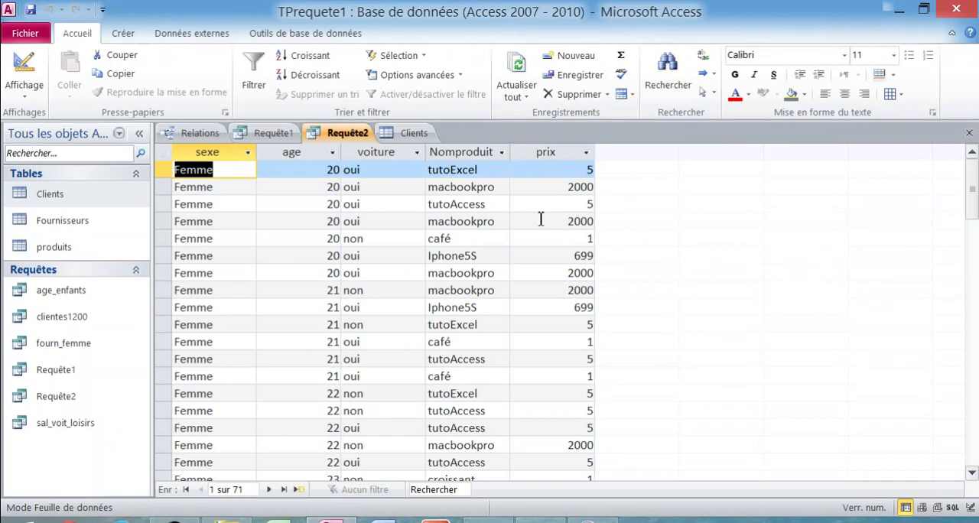
- Reopen Requête2 in design view, set the prix field's criterion to <500 and save the query
right_click(353, 134)
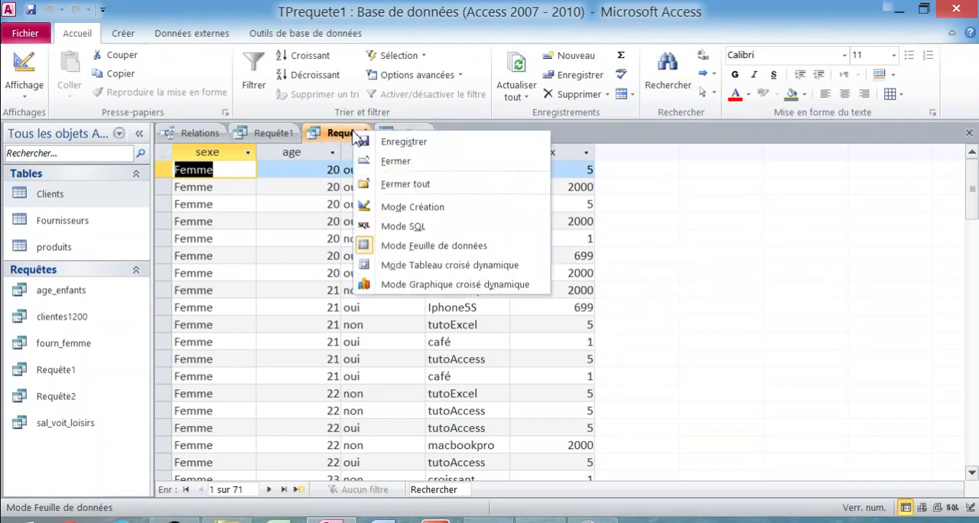
click(417, 207)
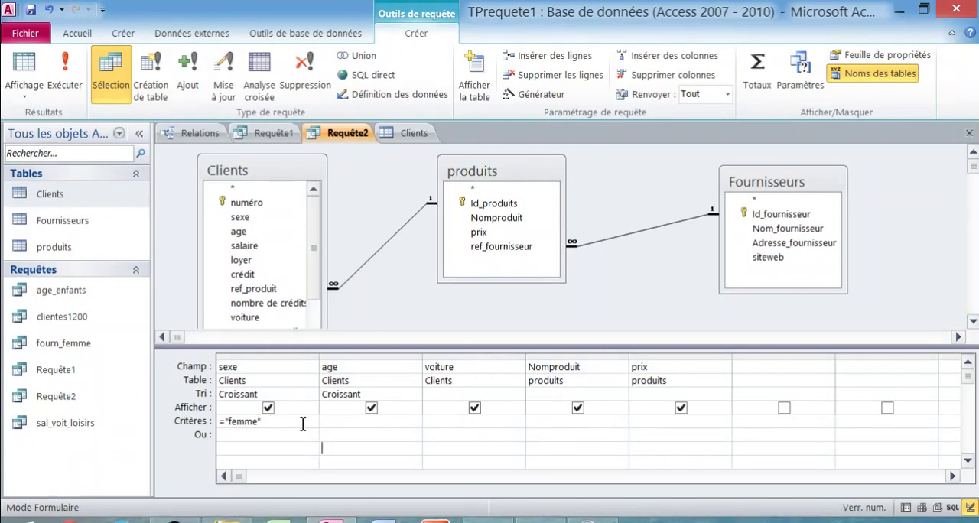
click(642, 422)
key(Caps_Lock)
text(500)
click(781, 434)
right_click(349, 138)
click(351, 152)
- Display Requête2 as a datasheet and check its records against the prix criterion
right_click(349, 137)
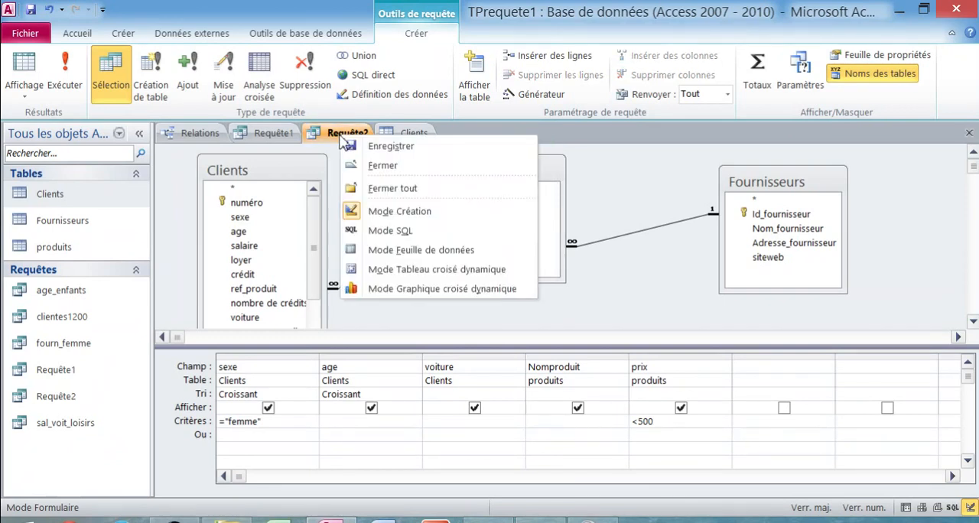
click(430, 253)
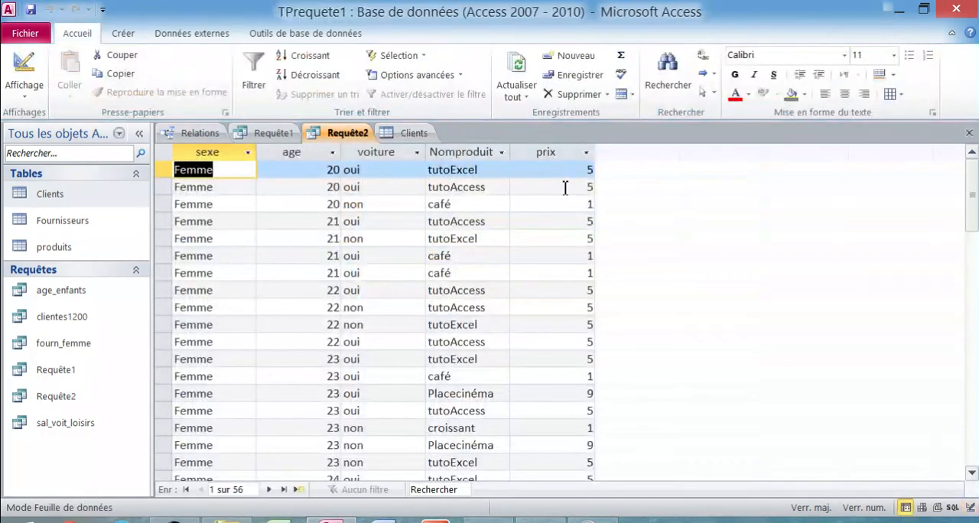
scroll(566, 229, down, 18)
scroll(566, 275, up, 6)
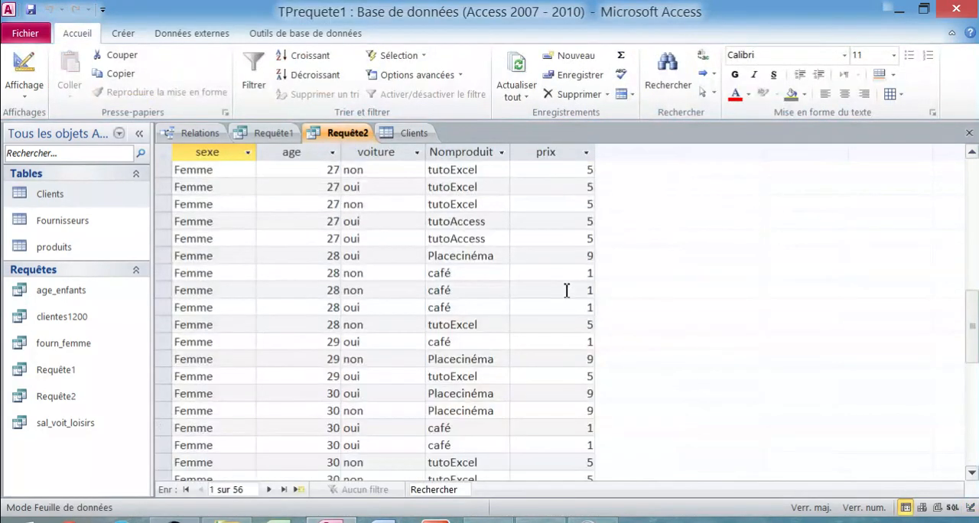
scroll(565, 290, up, 5)
scroll(566, 290, up, 1)
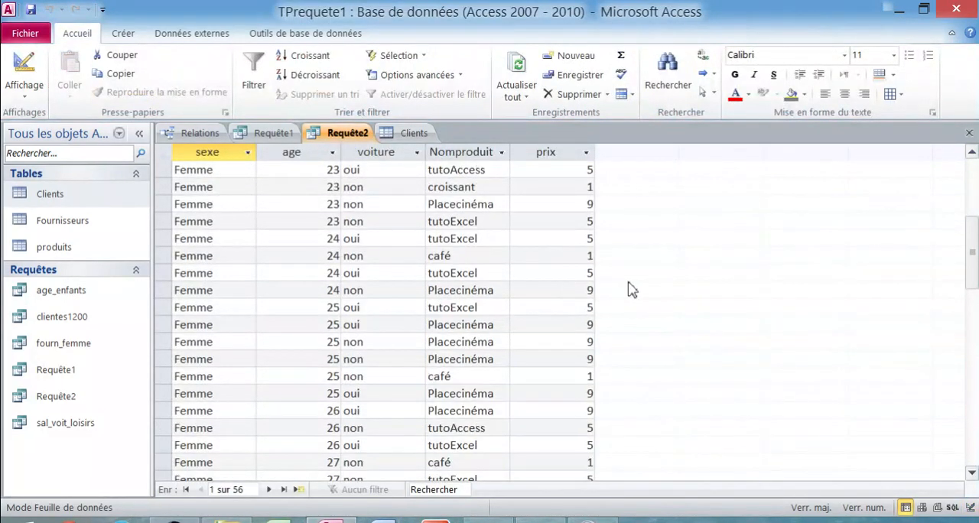
scroll(570, 244, down, 10)
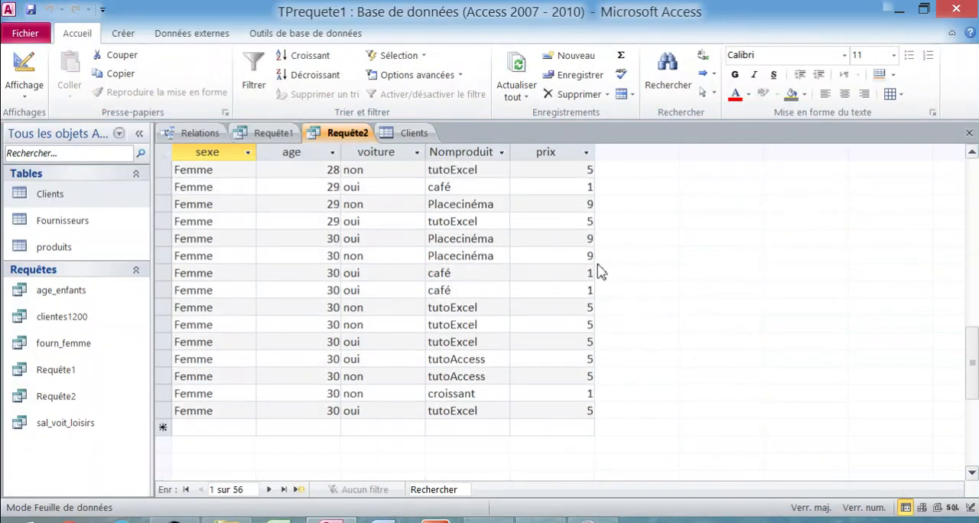
scroll(572, 269, up, 11)
- Open the produits table to examine the product prices, glance at the Clients table and return to the Requête2 datasheet
double_click(72, 247)
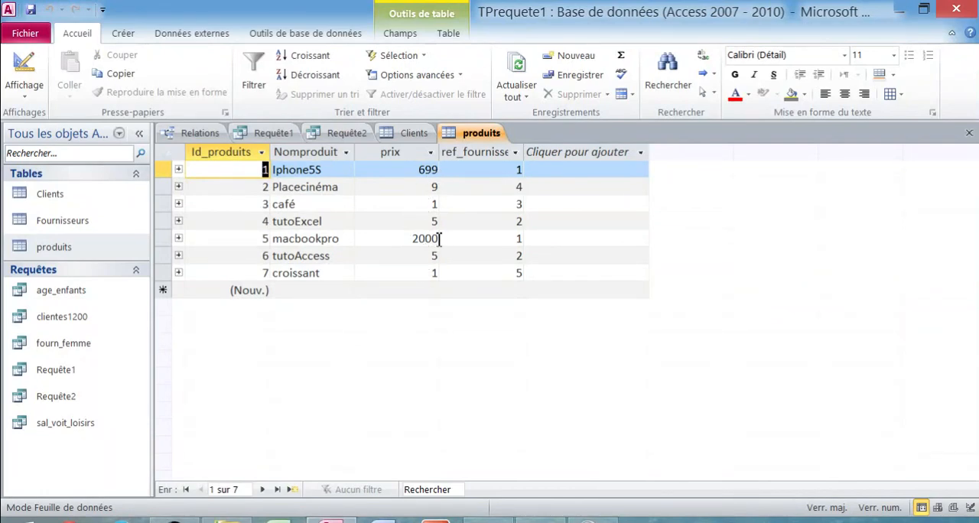
click(408, 142)
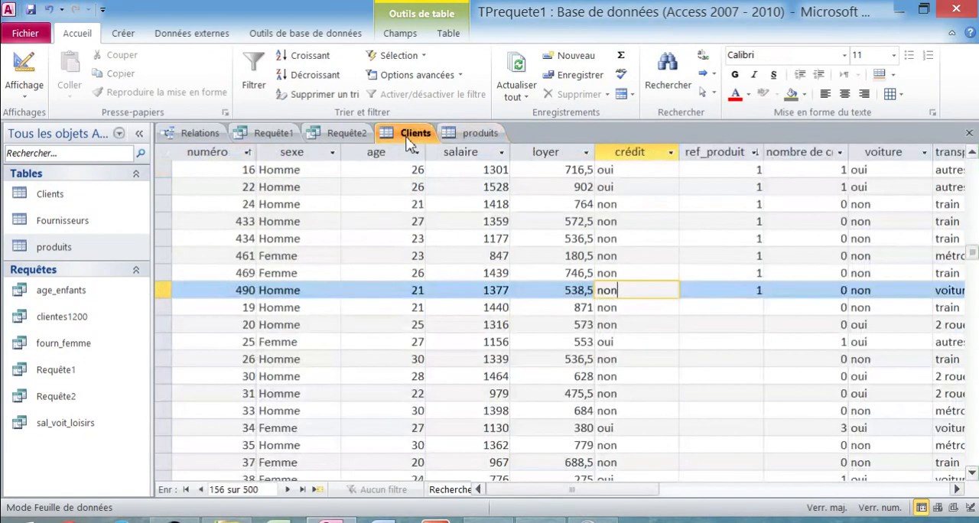
right_click(410, 145)
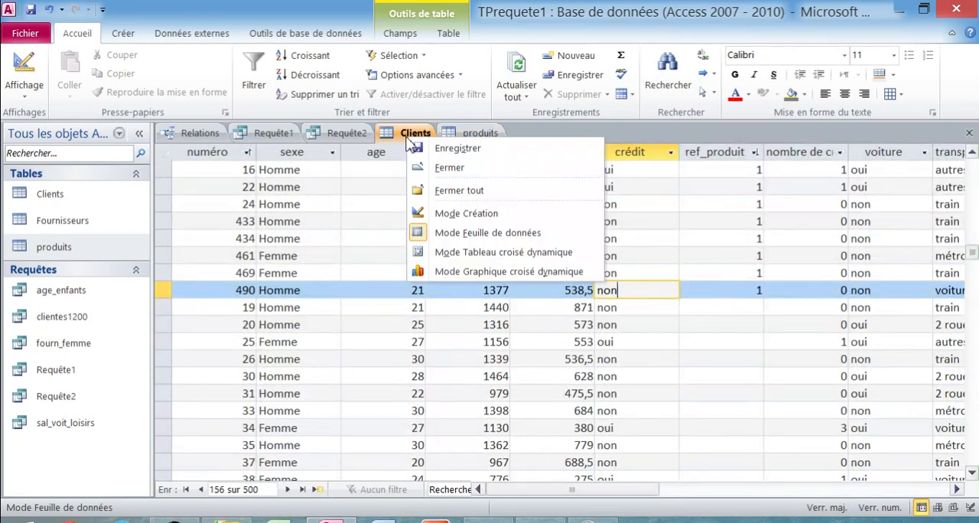
right_click(358, 139)
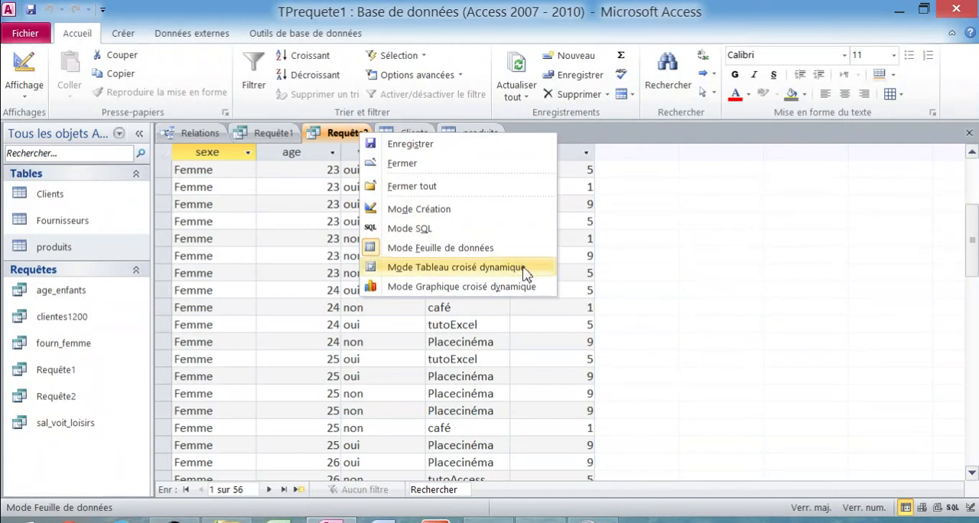
click(664, 263)
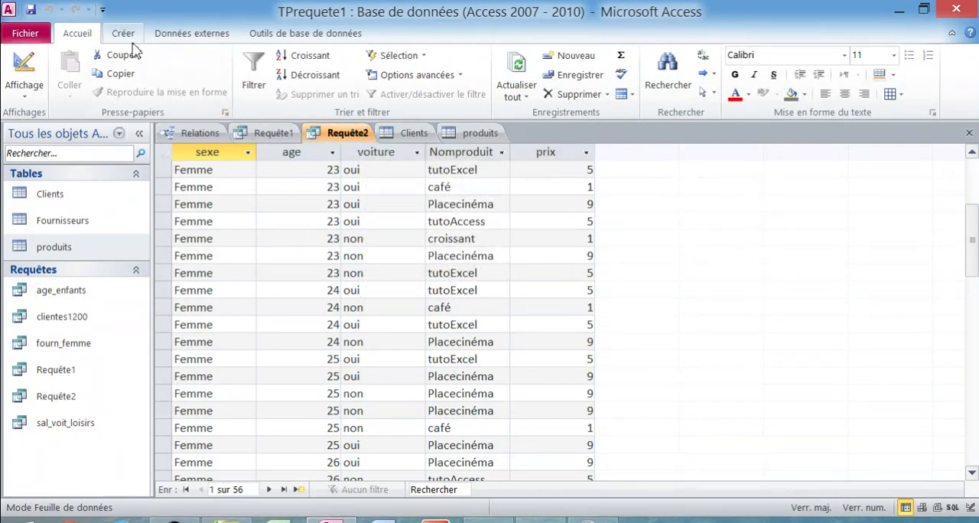